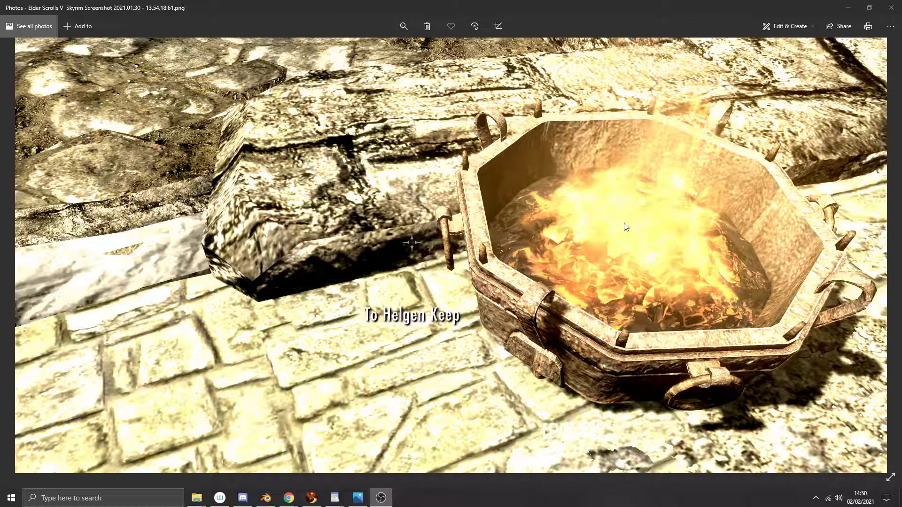
Examine the octagonal fire brazier in the Skyrim reference screenshot, zooming in on it and back out.
{"action": "scroll", "coordinate": [624, 223], "scroll_direction": "down", "scroll_amount": 3}
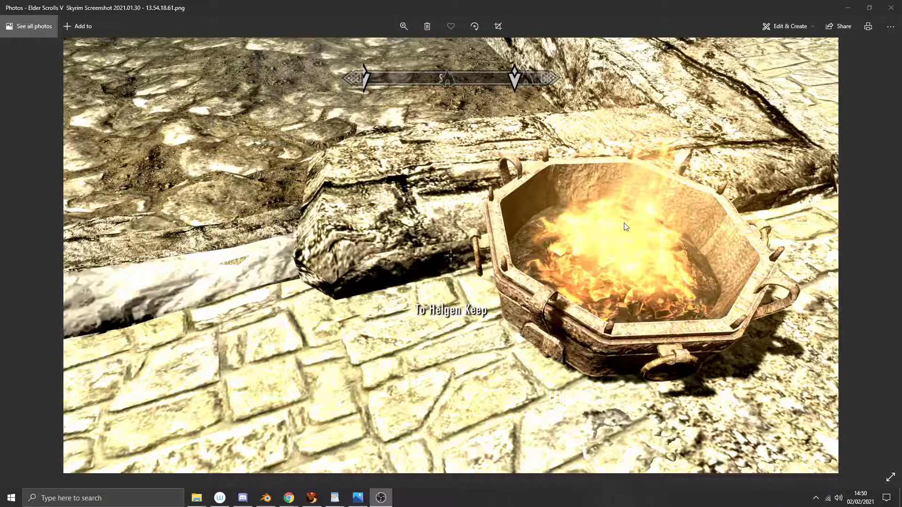
{"action": "scroll", "coordinate": [625, 227], "scroll_direction": "up", "scroll_amount": 1}
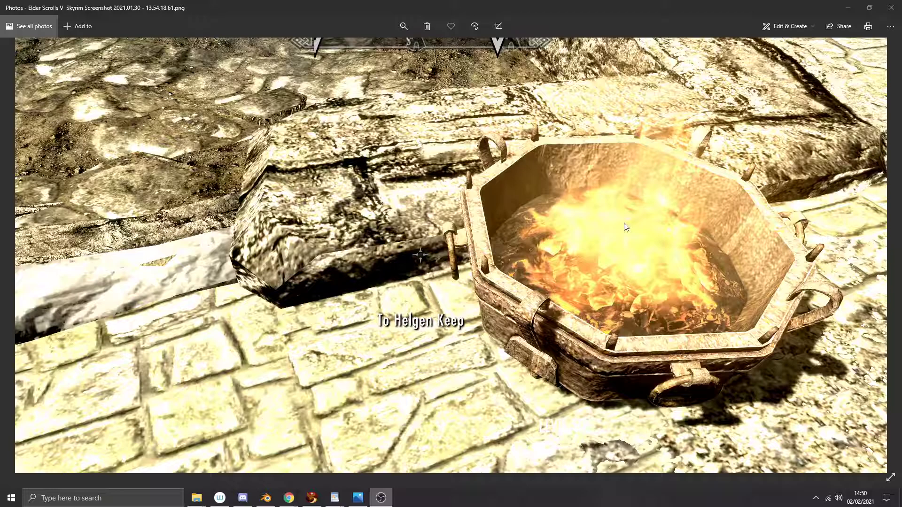
{"action": "scroll", "coordinate": [625, 227], "scroll_direction": "down", "scroll_amount": 1}
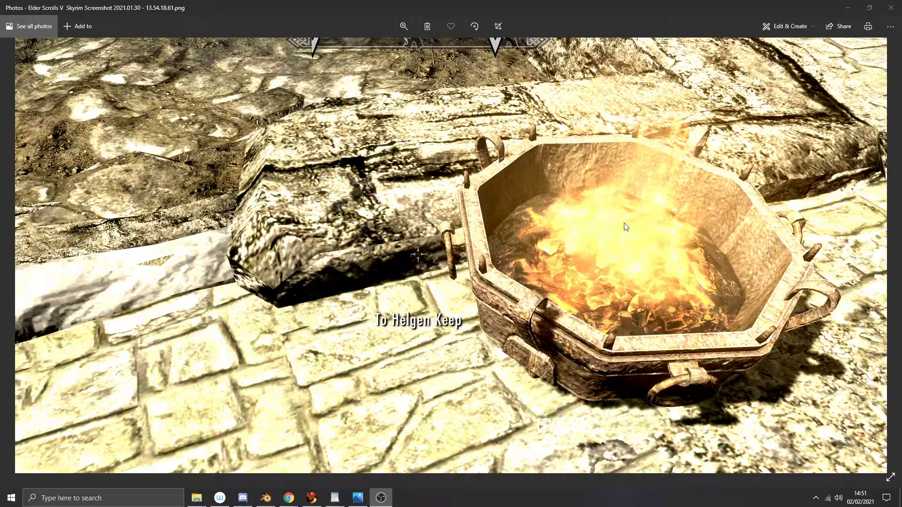
{"action": "scroll", "coordinate": [626, 227], "scroll_direction": "down", "scroll_amount": 2}
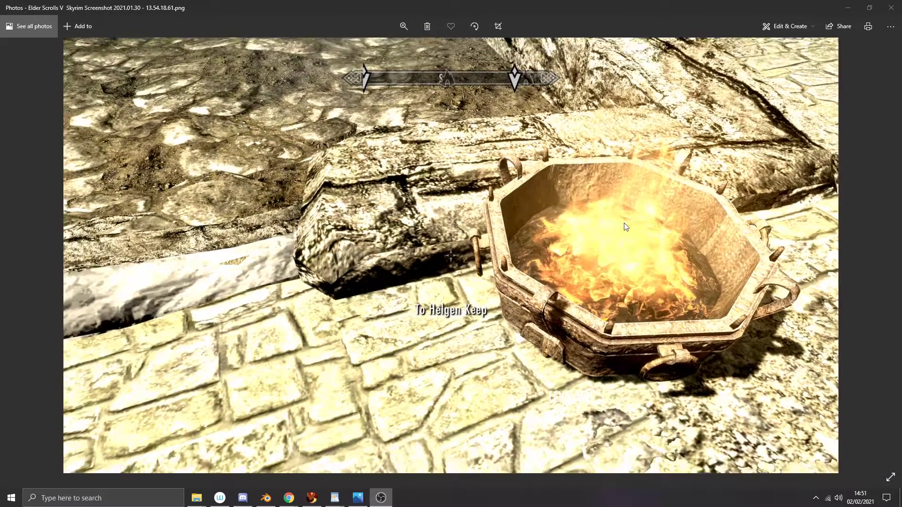
{"action": "scroll", "coordinate": [625, 226], "scroll_direction": "up", "scroll_amount": 1}
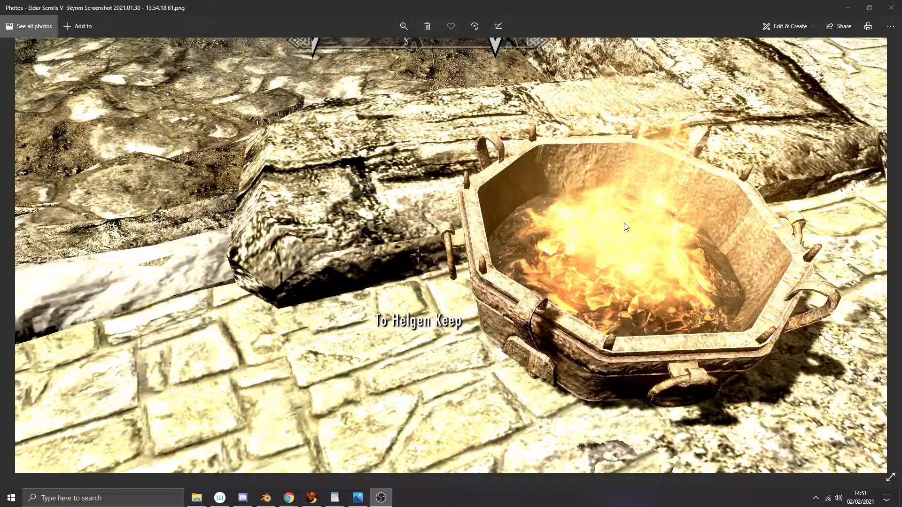
{"action": "scroll", "coordinate": [626, 227], "scroll_direction": "down", "scroll_amount": 1}
Look through the other reference screenshots of the brazier and inspect its side view up close.
{"action": "left_click", "coordinate": [607, 170]}
{"action": "key", "text": "Right"}
{"action": "key", "text": "Right"}
{"action": "key", "text": "Right"}
{"action": "key", "text": "Right"}
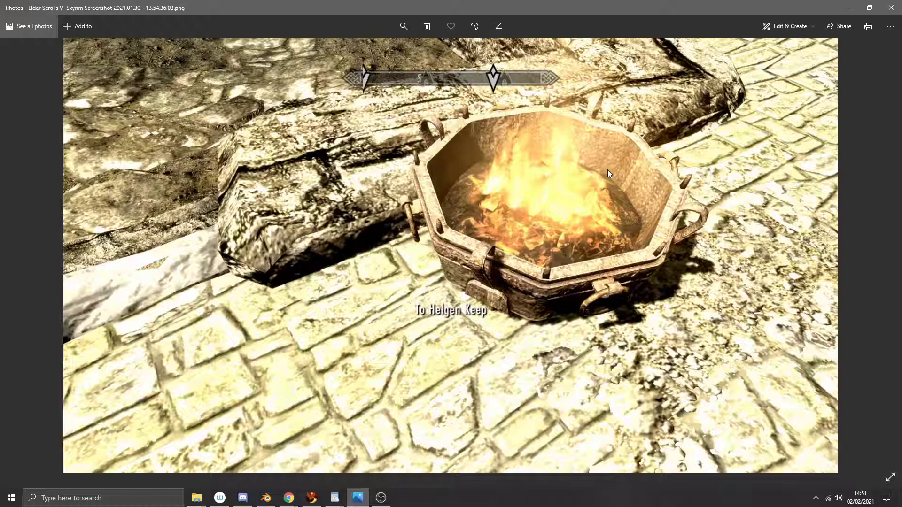
{"action": "key", "text": "Right"}
{"action": "key", "text": "Right"}
{"action": "key", "text": "Left"}
{"action": "key", "text": "Left"}
{"action": "key", "text": "Right"}
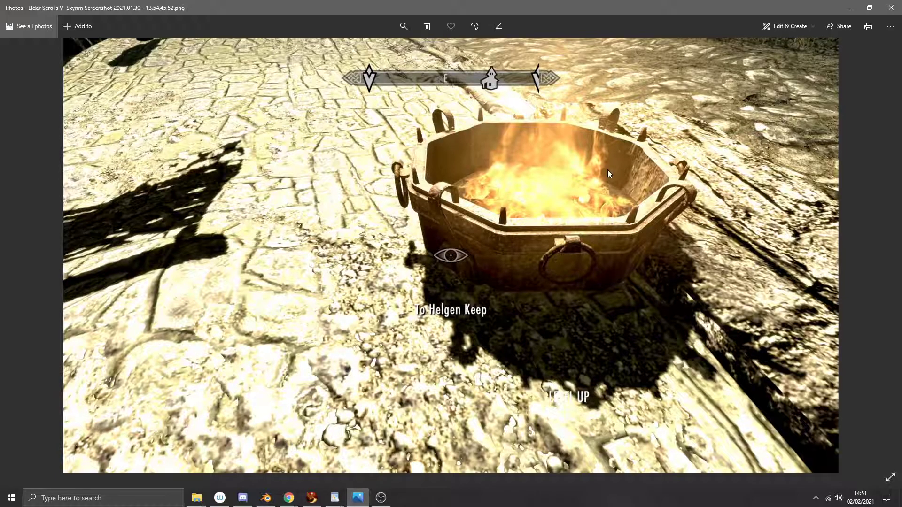
{"action": "scroll", "coordinate": [444, 159], "scroll_direction": "up", "scroll_amount": 1}
{"action": "scroll", "coordinate": [446, 163], "scroll_direction": "up", "scroll_amount": 2}
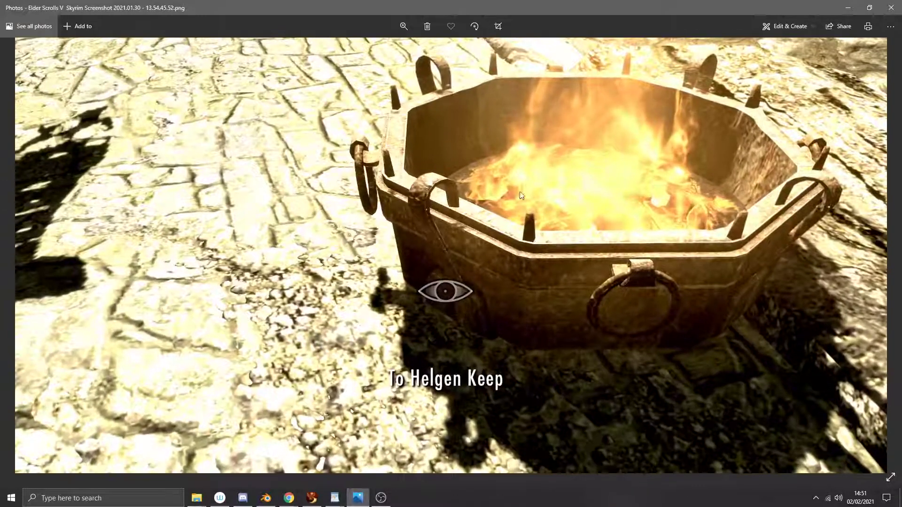
{"action": "scroll", "coordinate": [309, 444], "scroll_direction": "down", "scroll_amount": 3}
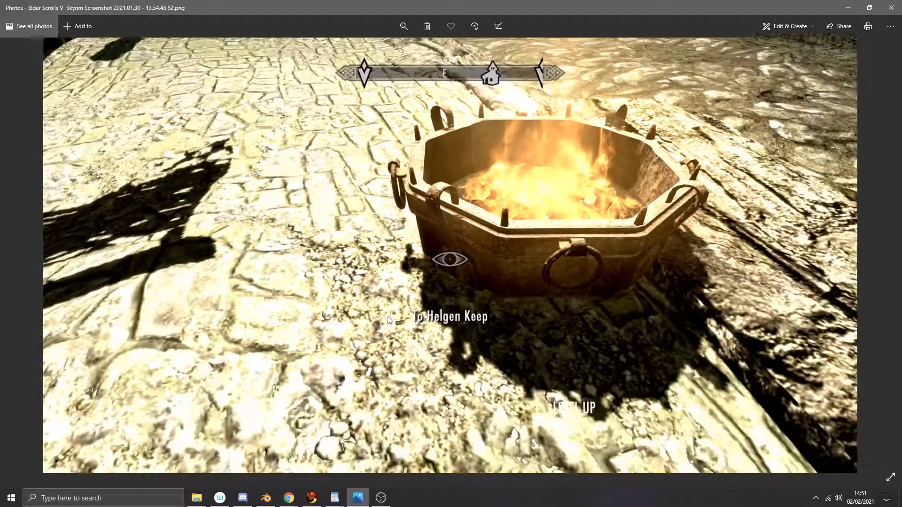
Switch to Blender and view the character model used as size reference.
{"action": "left_click", "coordinate": [266, 498]}
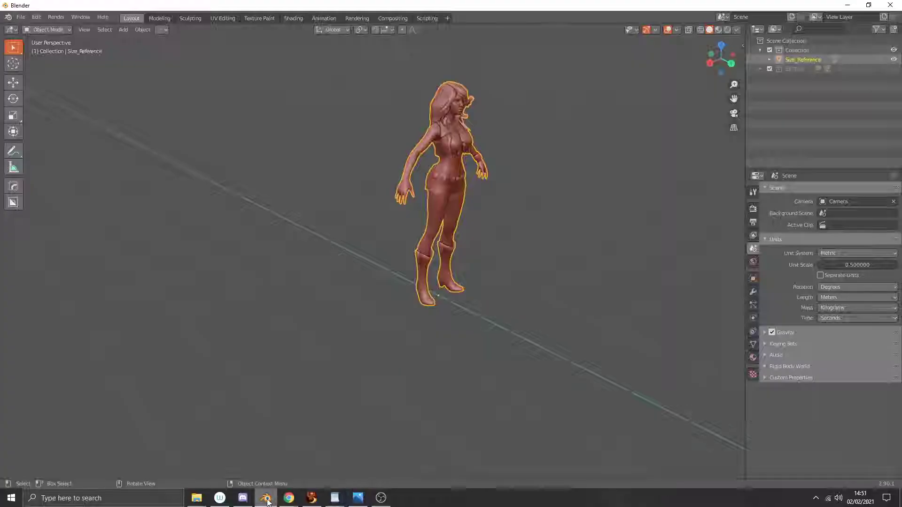
{"action": "mouse_move", "coordinate": [494, 160]}
{"action": "middle_mouse_down"}
{"action": "mouse_move", "coordinate": [473, 153]}
{"action": "mouse_move", "coordinate": [488, 157]}
{"action": "middle_mouse_up"}
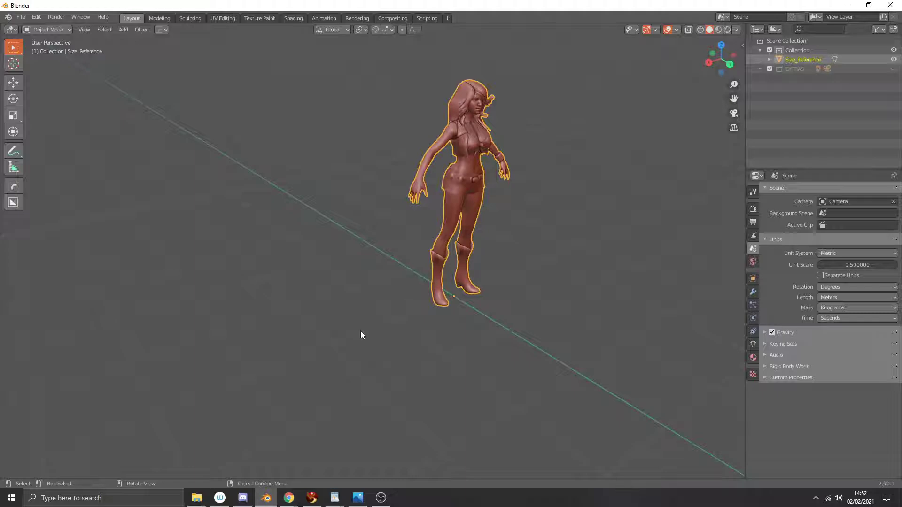
Switch to Chrome and search Free3D's free models for "character".
{"action": "mouse_move", "coordinate": [289, 498]}
{"action": "left_click", "coordinate": [339, 459]}
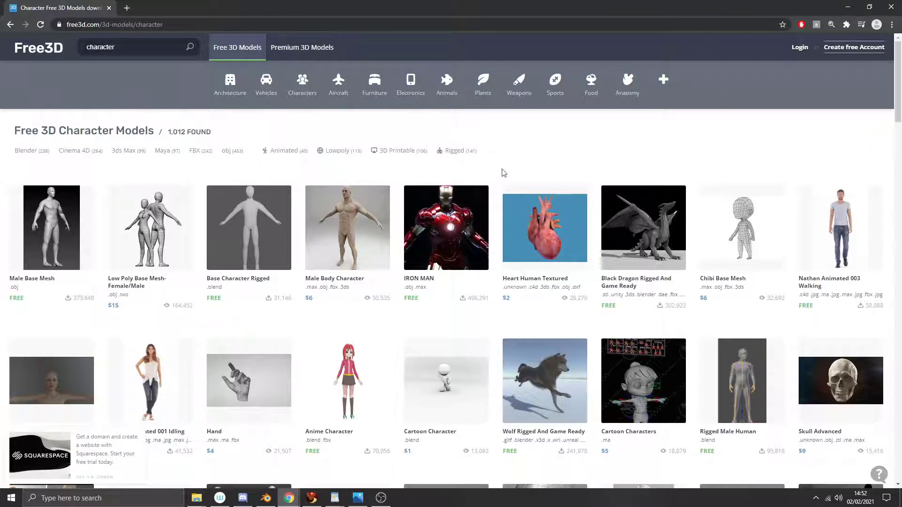
{"action": "double_click", "coordinate": [140, 48]}
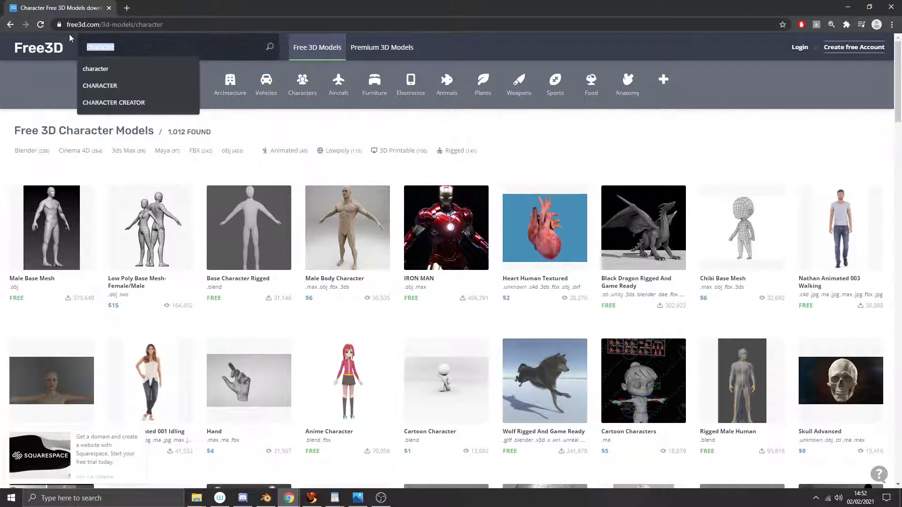
{"action": "type", "text": "charac"}
{"action": "key", "text": "Return"}
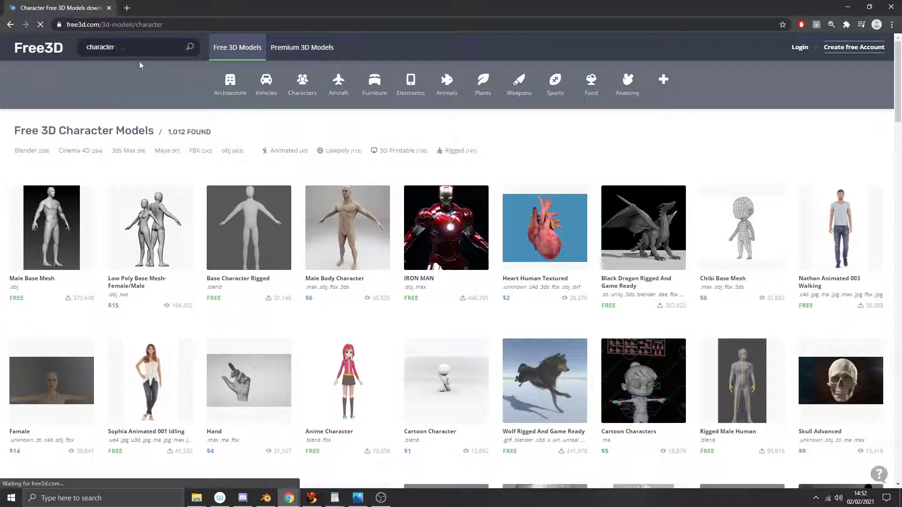
Filter the character models by obj format, browse the low-poly ones, and clear the low-poly filter.
{"action": "left_click", "coordinate": [232, 151]}
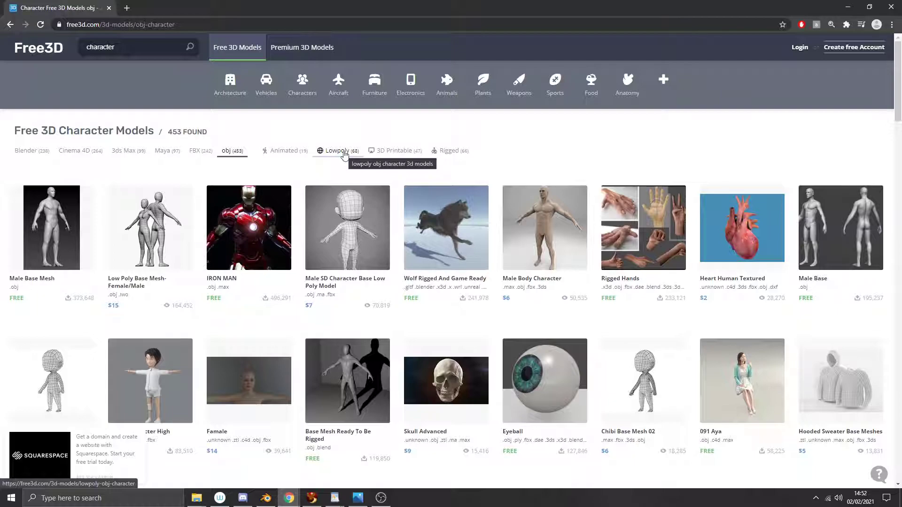
{"action": "left_click", "coordinate": [344, 155]}
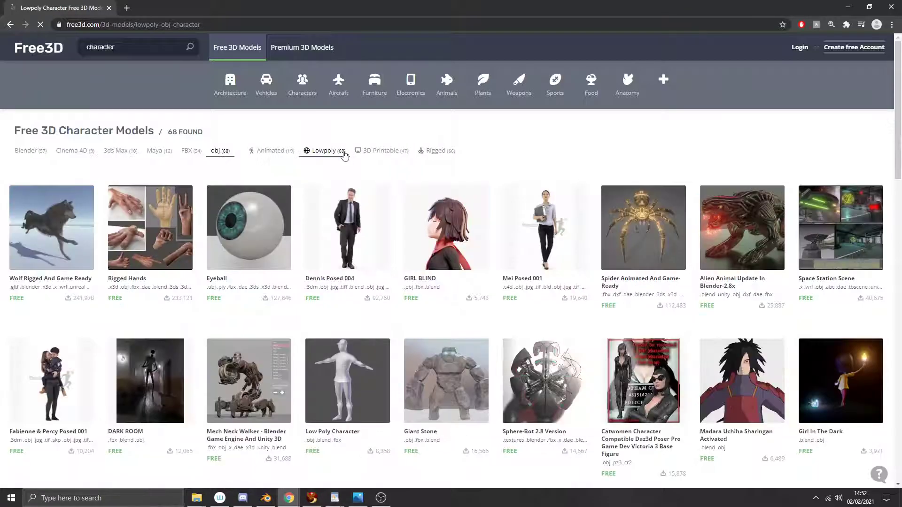
{"action": "scroll", "coordinate": [427, 188], "scroll_direction": "down", "scroll_amount": 8}
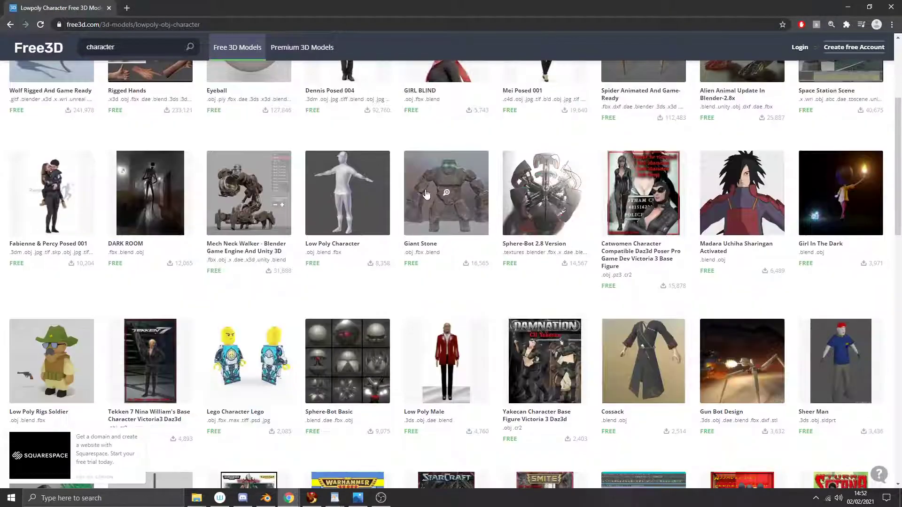
{"action": "scroll", "coordinate": [427, 192], "scroll_direction": "down", "scroll_amount": 10}
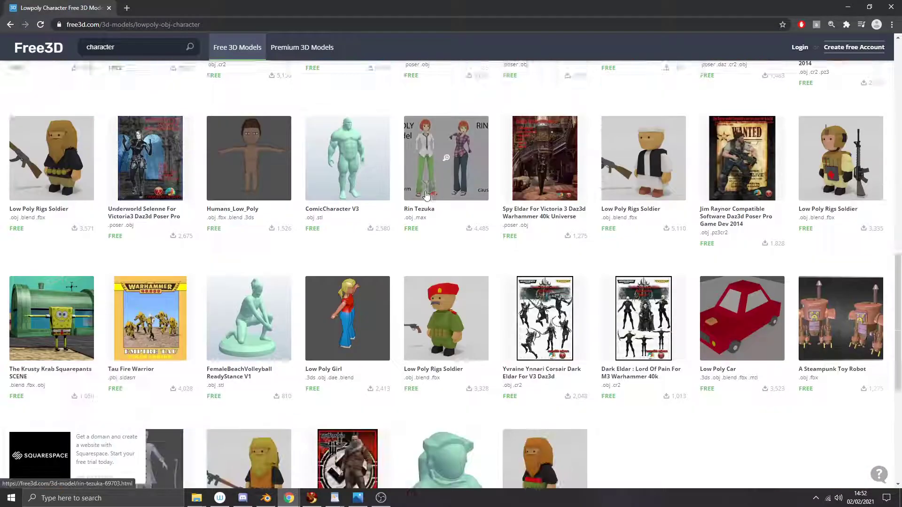
{"action": "scroll", "coordinate": [426, 192], "scroll_direction": "up", "scroll_amount": 18}
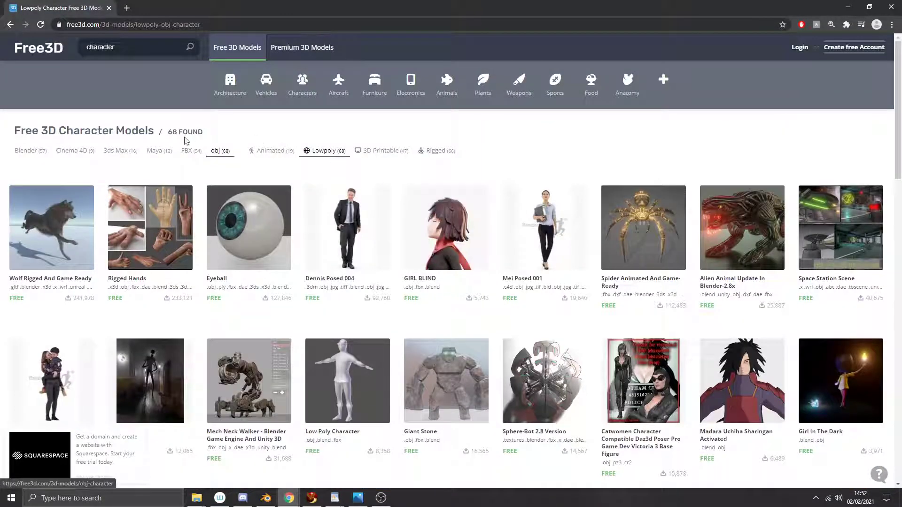
{"action": "left_click", "coordinate": [308, 154]}
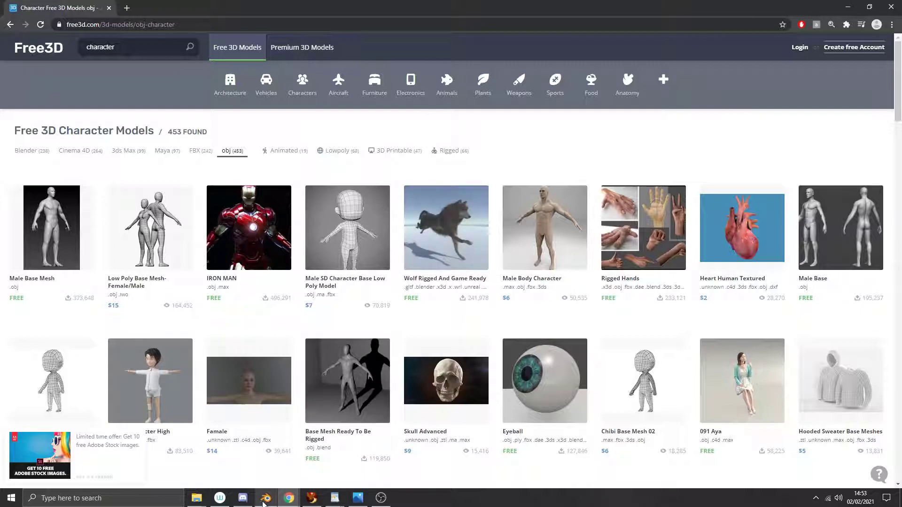
Switch to Blender and examine the size reference figure's position relative to the world origin.
{"action": "left_click", "coordinate": [266, 498]}
{"action": "left_click", "coordinate": [20, 17]}
{"action": "mouse_move", "coordinate": [49, 148]}
{"action": "middle_click_drag", "start_coordinate": [384, 68], "coordinate": [381, 68]}
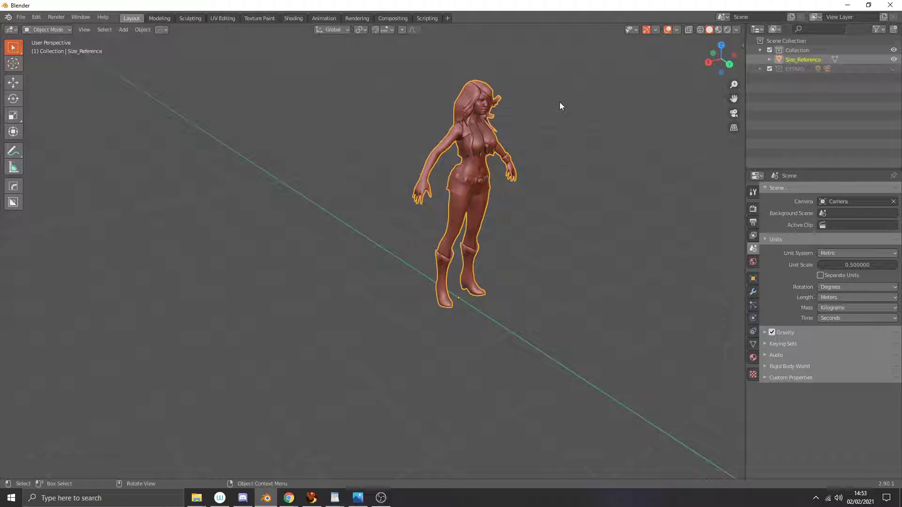
{"action": "mouse_move", "coordinate": [515, 139]}
{"action": "middle_mouse_down"}
{"action": "mouse_move", "coordinate": [521, 120]}
{"action": "mouse_move", "coordinate": [507, 131]}
{"action": "middle_mouse_up"}
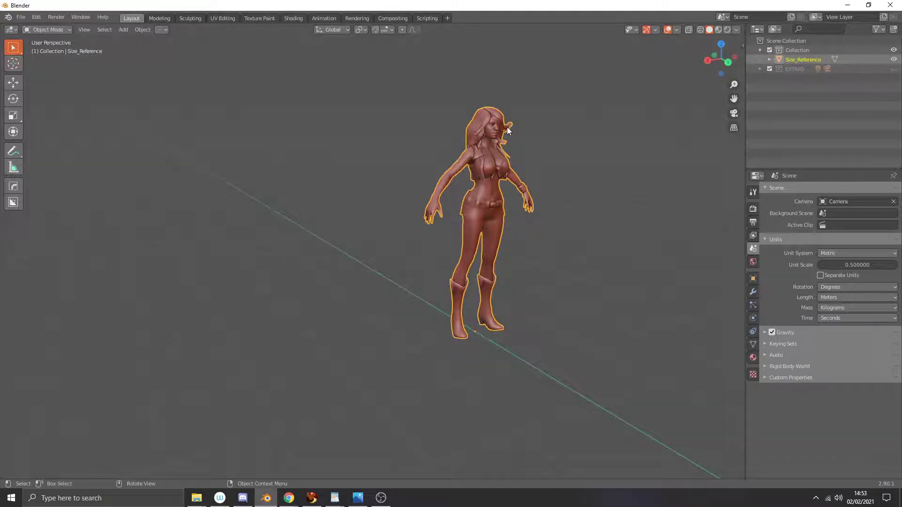
{"action": "scroll", "coordinate": [502, 101], "scroll_direction": "down", "scroll_amount": 2}
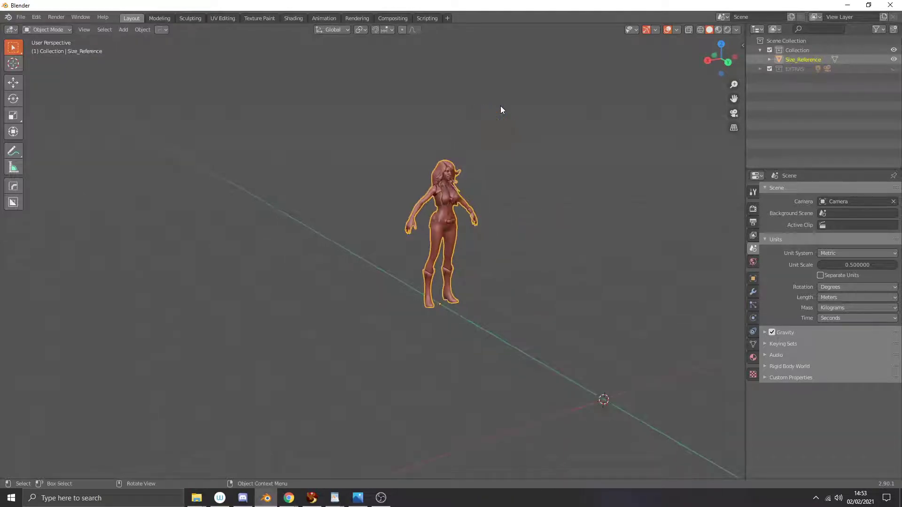
{"action": "scroll", "coordinate": [500, 199], "scroll_direction": "up", "scroll_amount": 1}
{"action": "middle_click_drag", "start_coordinate": [502, 204], "coordinate": [408, 156], "text": "shift"}
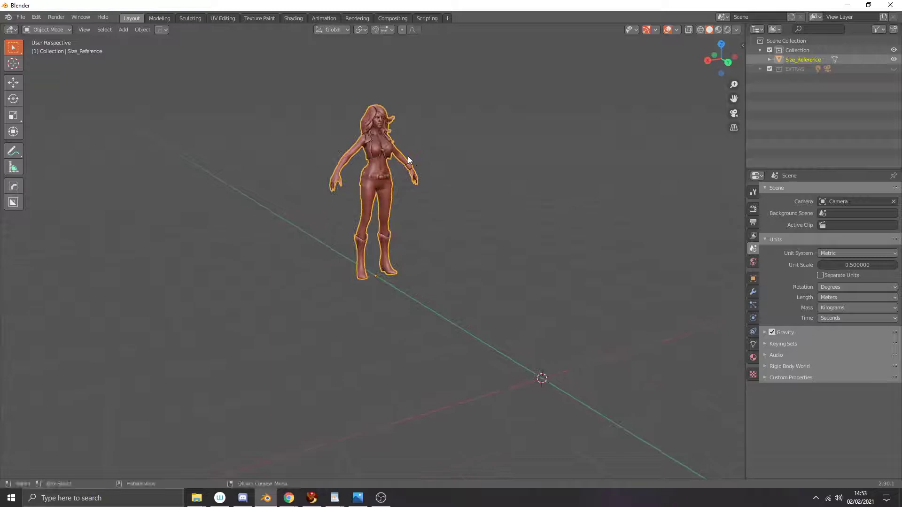
{"action": "middle_click_drag", "start_coordinate": [478, 201], "coordinate": [478, 181], "text": "shift"}
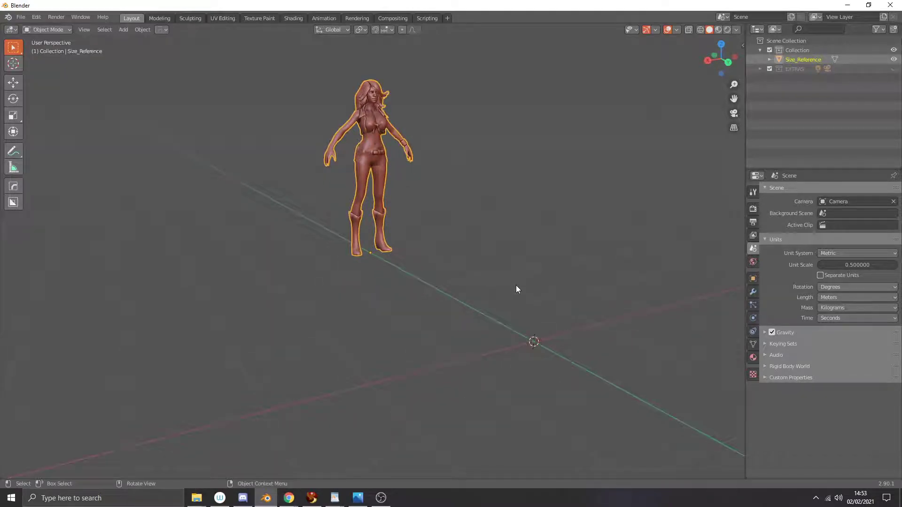
Add a cube mesh at the world origin with a size of 1 m.
{"action": "key", "text": "shift+a"}
{"action": "left_click", "coordinate": [645, 190]}
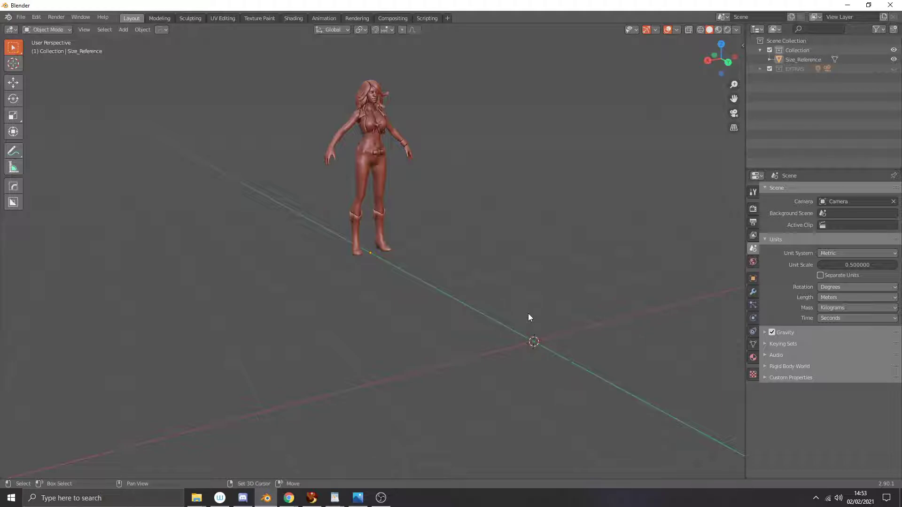
{"action": "key", "text": "shift+a"}
{"action": "mouse_move", "coordinate": [528, 314]}
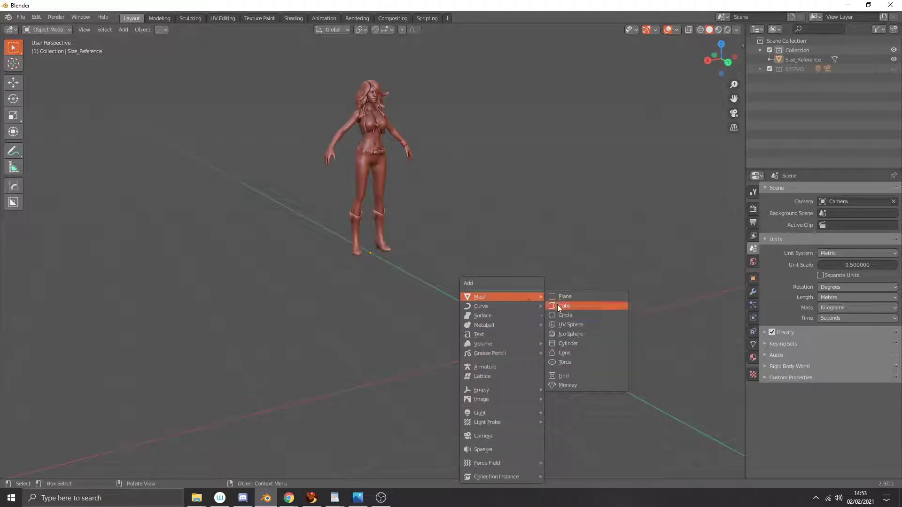
{"action": "left_click", "coordinate": [558, 306]}
{"action": "left_click", "coordinate": [108, 389]}
{"action": "type", "text": "1"}
{"action": "key", "text": "Return"}
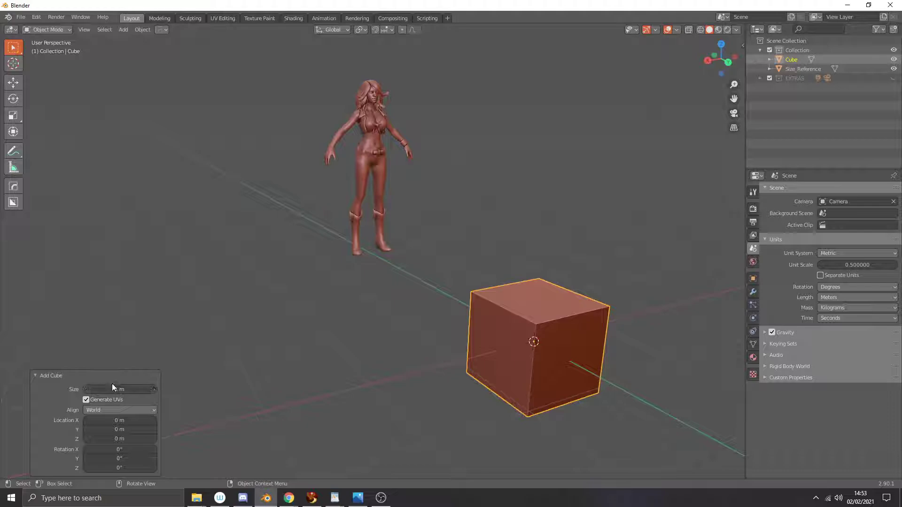
Compare the cube with the size reference figure and show the viewport sidebar with the Maxivz Interactive Tools.
{"action": "middle_click_drag", "start_coordinate": [359, 205], "coordinate": [383, 202]}
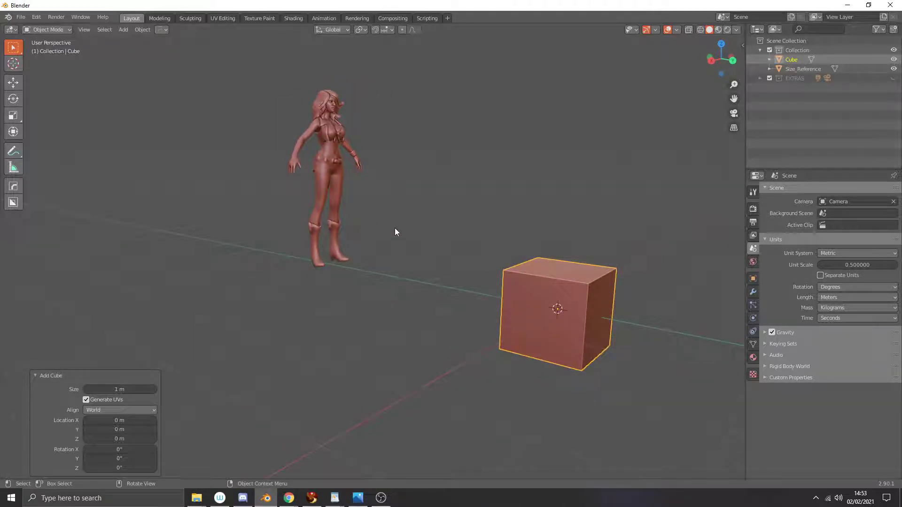
{"action": "mouse_move", "coordinate": [470, 196]}
{"action": "middle_mouse_down"}
{"action": "mouse_move", "coordinate": [471, 170]}
{"action": "mouse_move", "coordinate": [468, 186]}
{"action": "middle_mouse_up"}
{"action": "middle_click_drag", "start_coordinate": [578, 160], "coordinate": [577, 161]}
{"action": "key", "text": "n"}
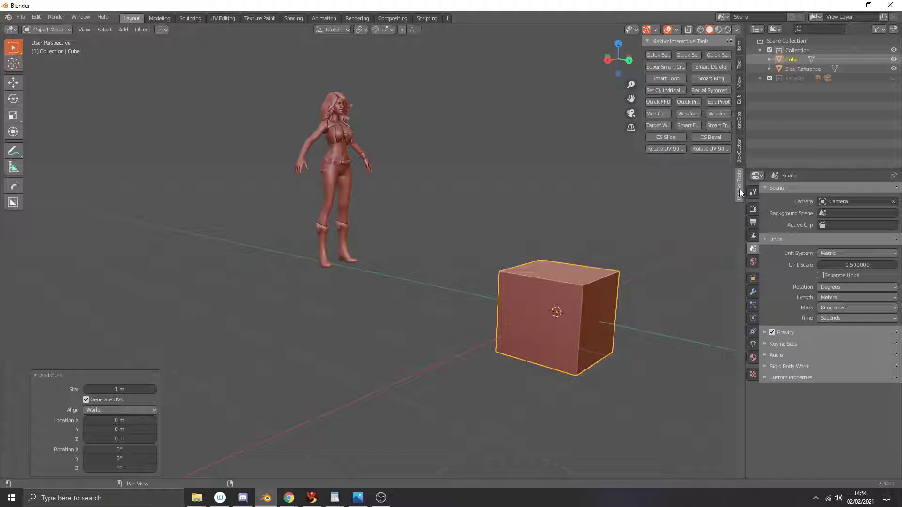
{"action": "mouse_move", "coordinate": [595, 241]}
{"action": "middle_mouse_down"}
{"action": "mouse_move", "coordinate": [585, 238]}
{"action": "mouse_move", "coordinate": [593, 242]}
{"action": "middle_mouse_up"}
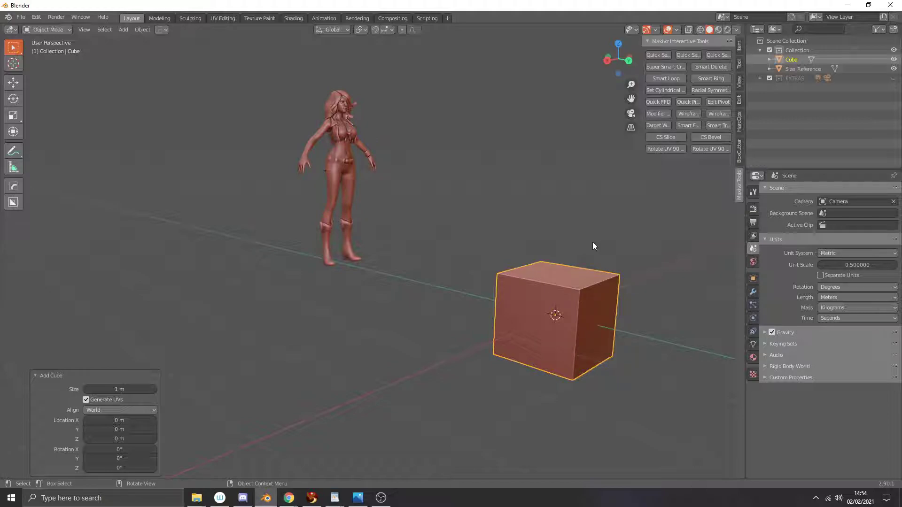
{"action": "middle_click_drag", "start_coordinate": [593, 241], "coordinate": [570, 201]}
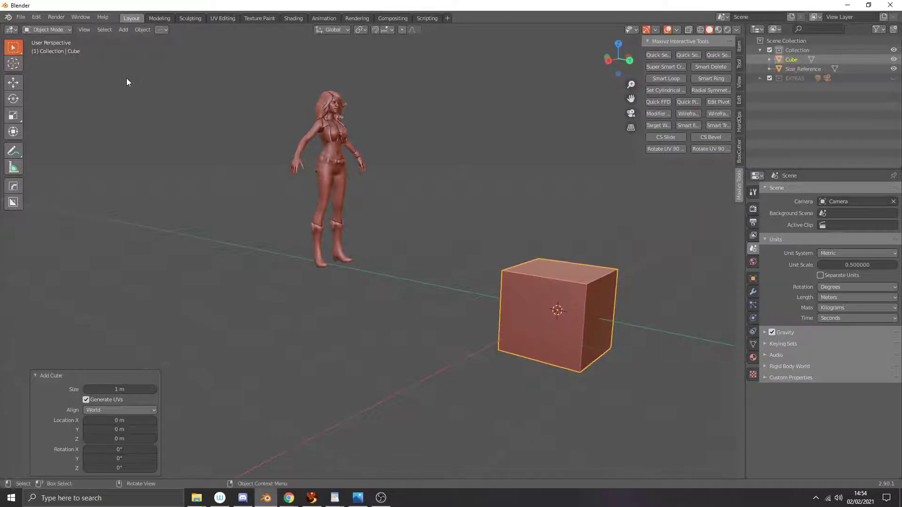
Open the add-on preferences, look at the add-on installation file browser, and close it without installing anything.
{"action": "left_click", "coordinate": [35, 17]}
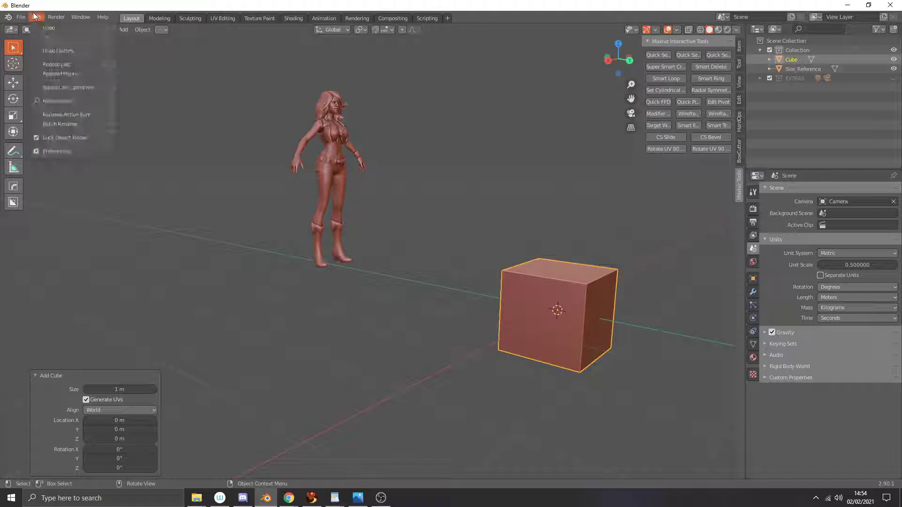
{"action": "left_click", "coordinate": [58, 151]}
{"action": "left_click", "coordinate": [236, 47]}
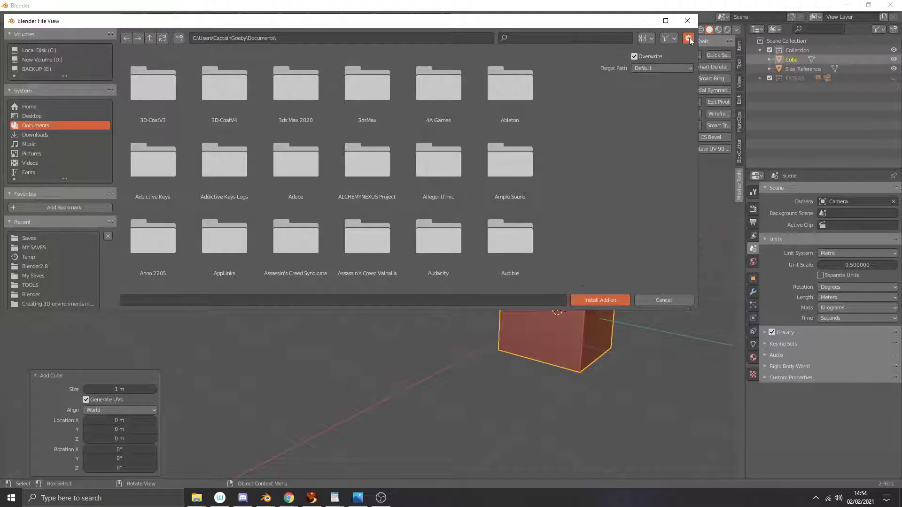
{"action": "left_click", "coordinate": [687, 21]}
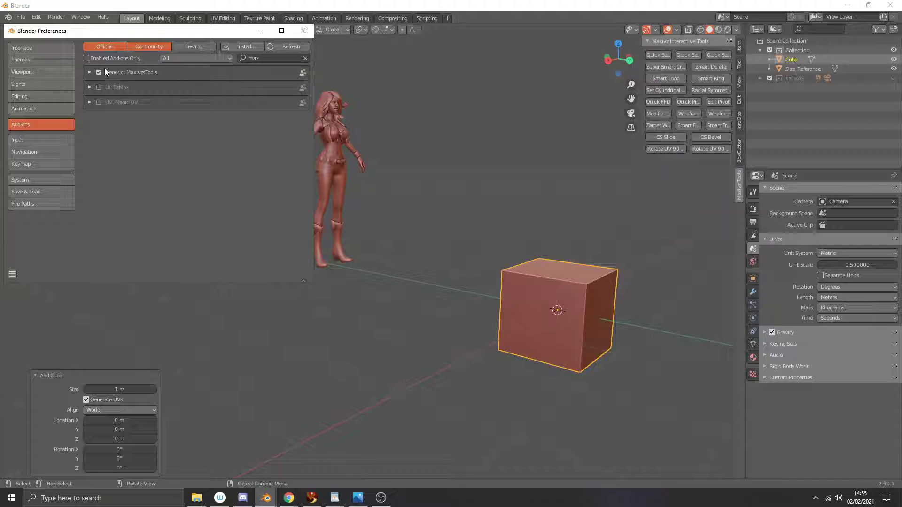
Close the preferences and move the cube's origin to the centre of its bottom face.
{"action": "left_click", "coordinate": [303, 31]}
{"action": "middle_click_drag", "start_coordinate": [438, 269], "coordinate": [437, 221]}
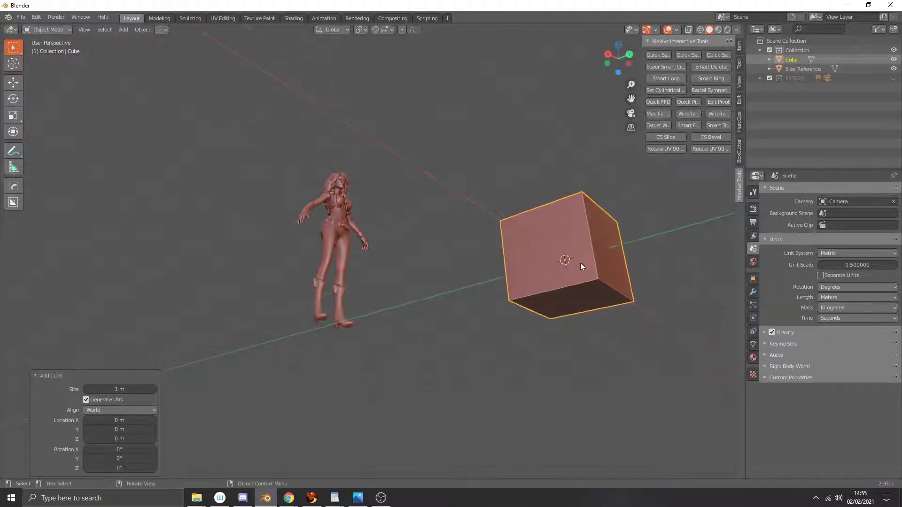
{"action": "left_click", "coordinate": [594, 264]}
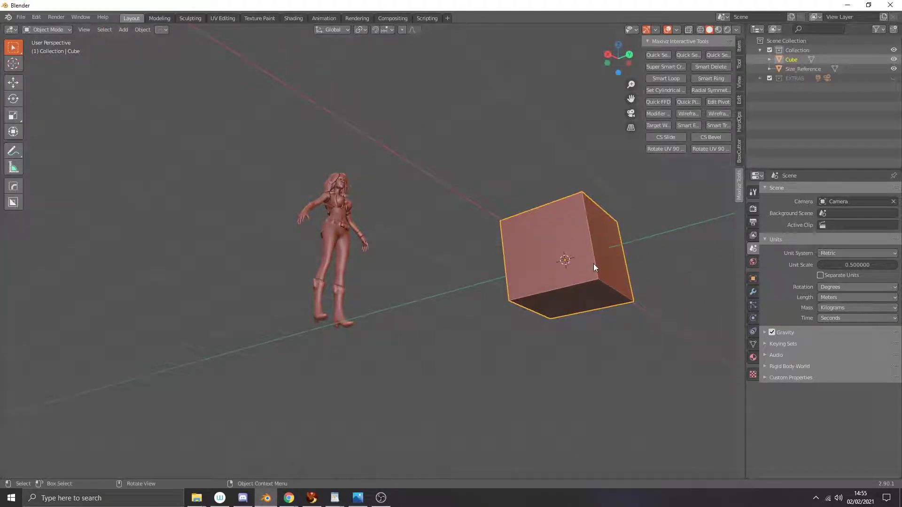
{"action": "key", "text": "Tab"}
{"action": "key", "text": "3"}
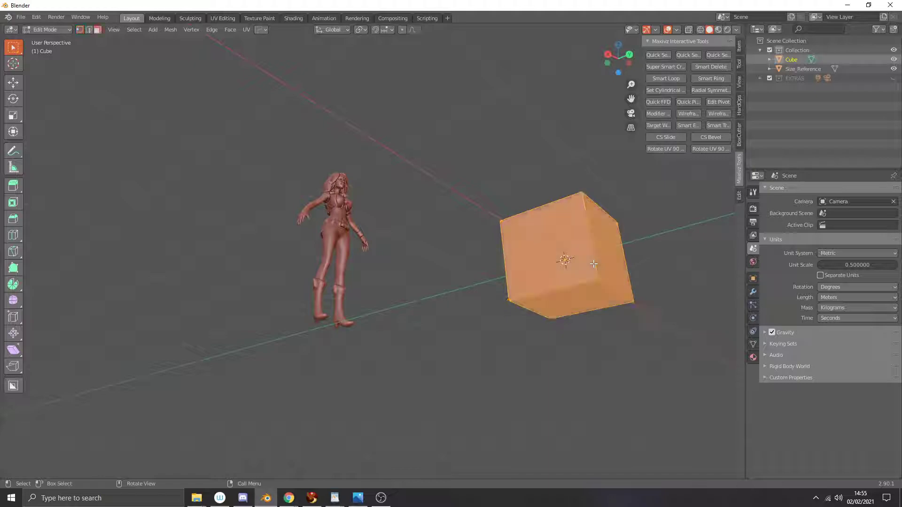
{"action": "left_click", "coordinate": [594, 291]}
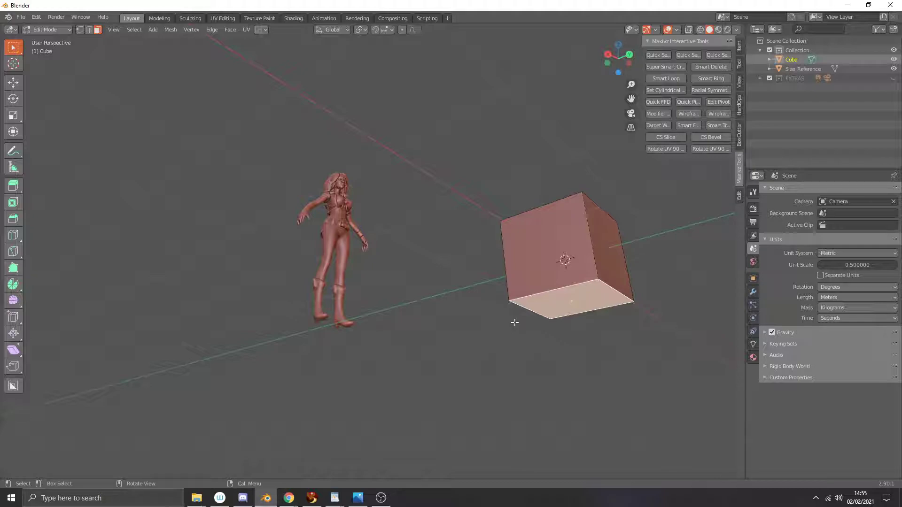
{"action": "middle_click_drag", "start_coordinate": [515, 322], "coordinate": [489, 316]}
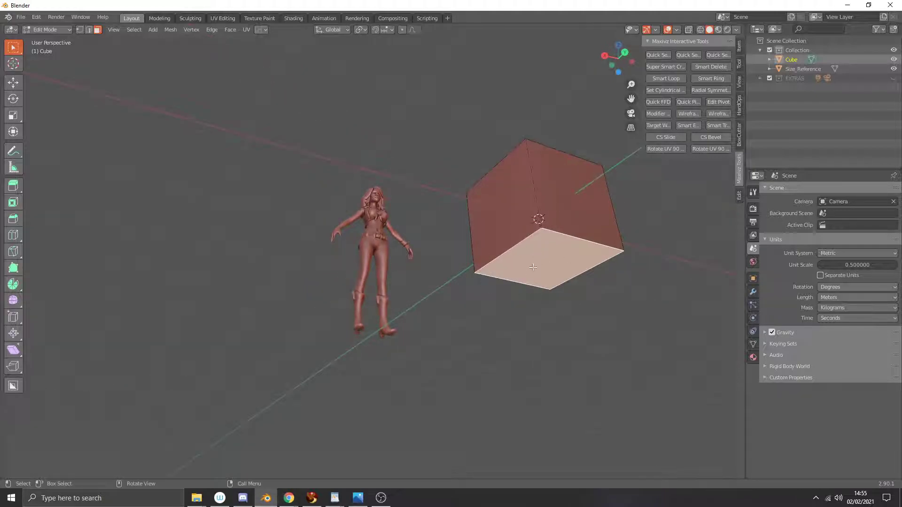
{"action": "key", "text": "Tab"}
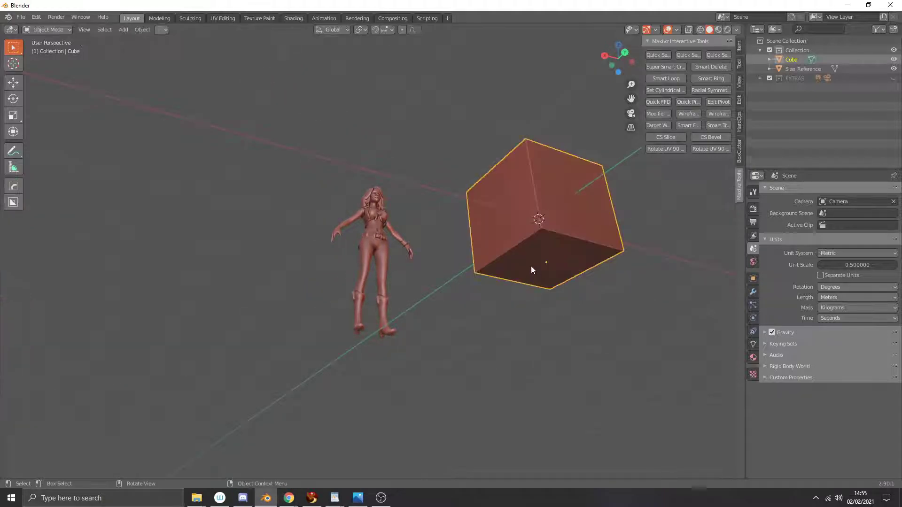
{"action": "middle_click_drag", "start_coordinate": [531, 269], "coordinate": [527, 304]}
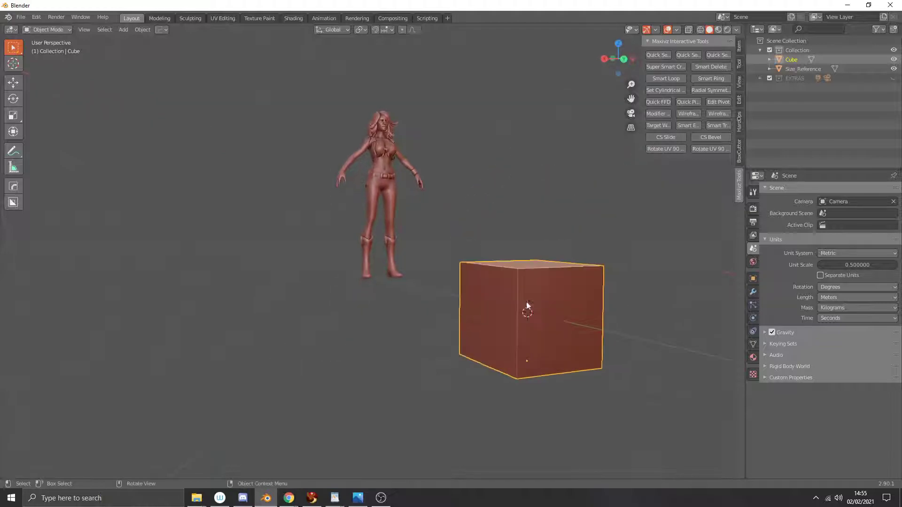
Set the cube's Z location to 0 m so it rests on the ground.
{"action": "left_click", "coordinate": [741, 45]}
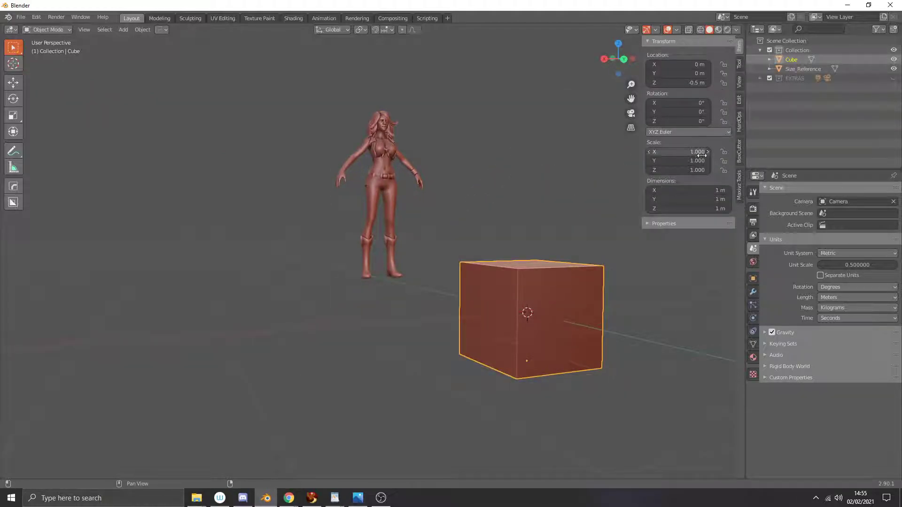
{"action": "left_click", "coordinate": [696, 83]}
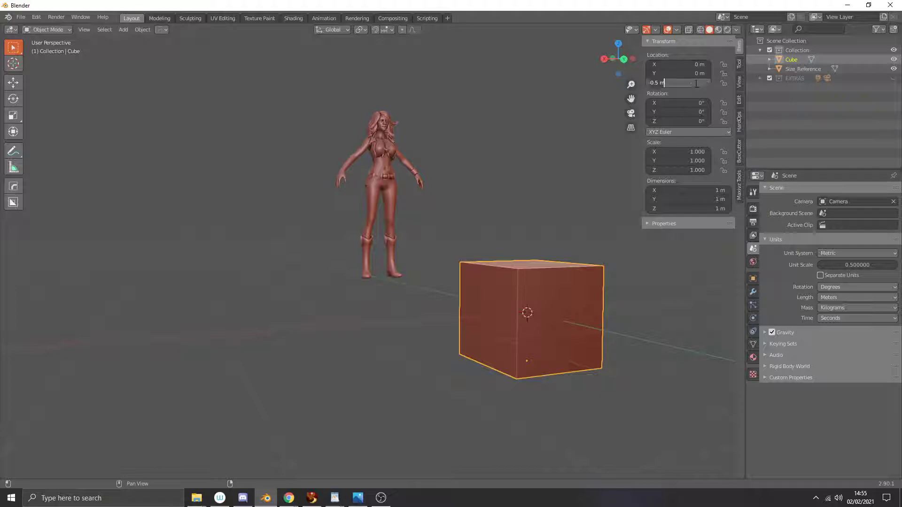
{"action": "type", "text": "0"}
{"action": "key", "text": "Return"}
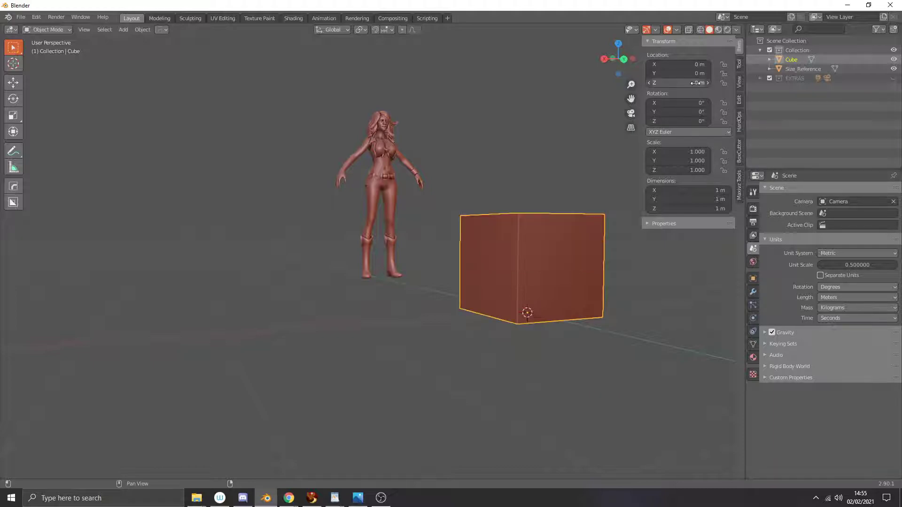
{"action": "middle_click_drag", "start_coordinate": [506, 285], "coordinate": [554, 320]}
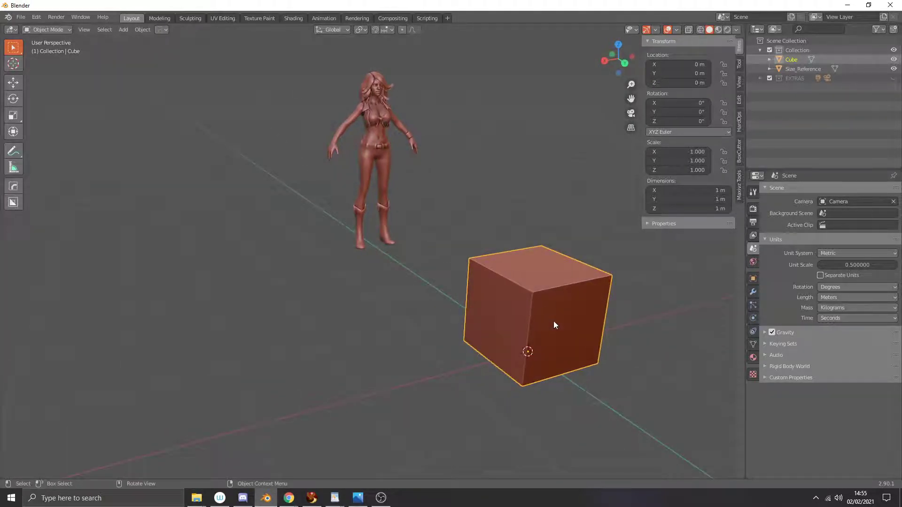
{"action": "scroll", "coordinate": [555, 320], "scroll_direction": "down", "scroll_amount": 2}
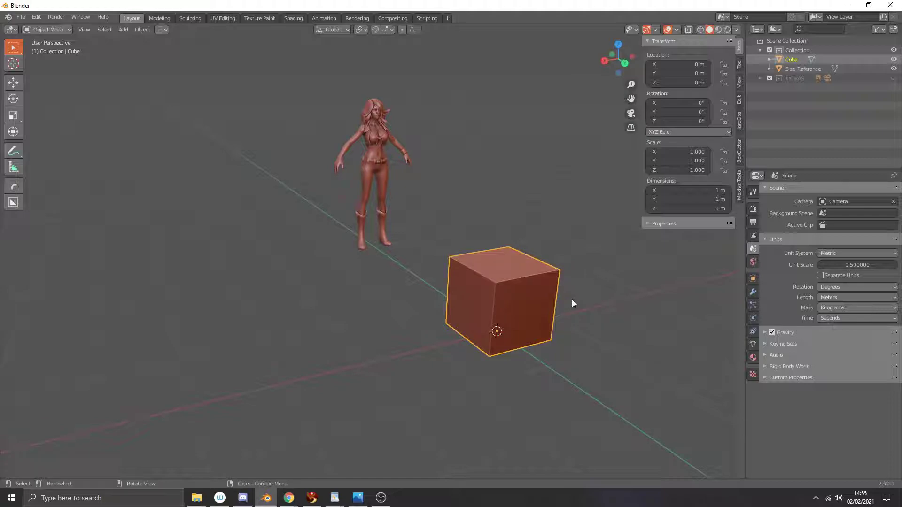
Raise the cube's four top vertices to a global Z of 2.9 m and return to Object Mode.
{"action": "key", "text": "Tab"}
{"action": "middle_click_drag", "start_coordinate": [572, 298], "coordinate": [595, 293]}
{"action": "key", "text": "1"}
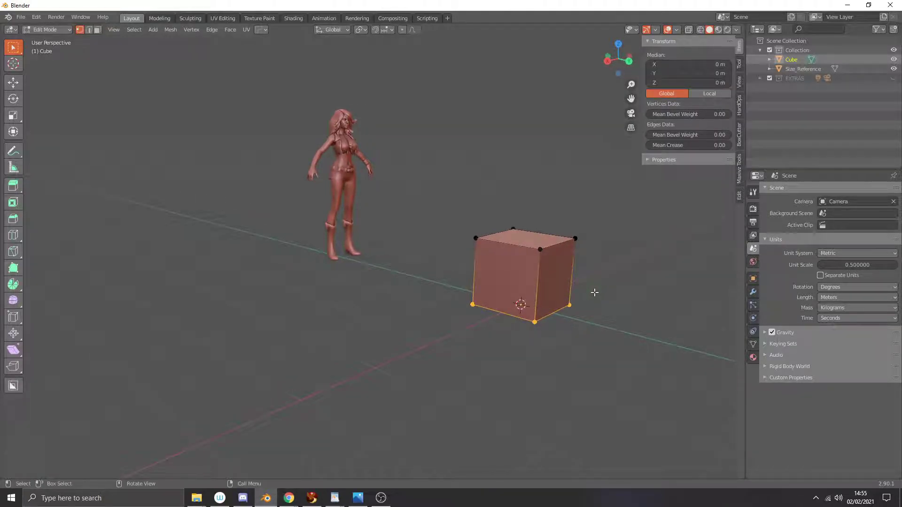
{"action": "key", "text": "alt+z"}
{"action": "left_click_drag", "start_coordinate": [452, 170], "coordinate": [634, 259]}
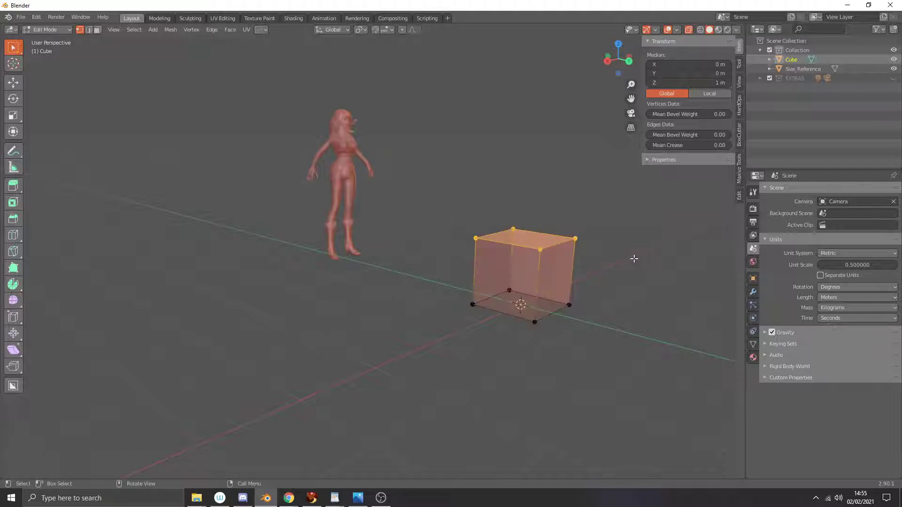
{"action": "left_click", "coordinate": [723, 81]}
{"action": "key", "text": "BackSpace"}
{"action": "type", "text": "2.9"}
{"action": "key", "text": "Return"}
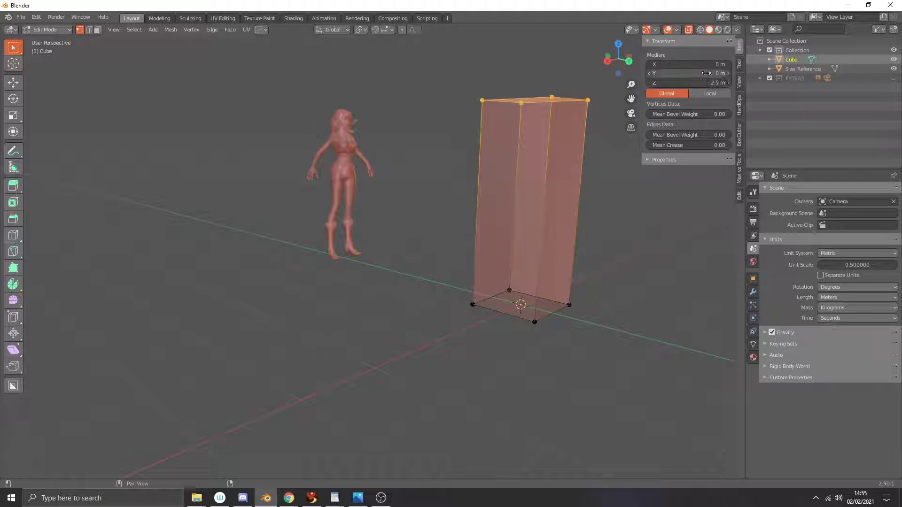
{"action": "middle_click_drag", "start_coordinate": [577, 137], "coordinate": [555, 140]}
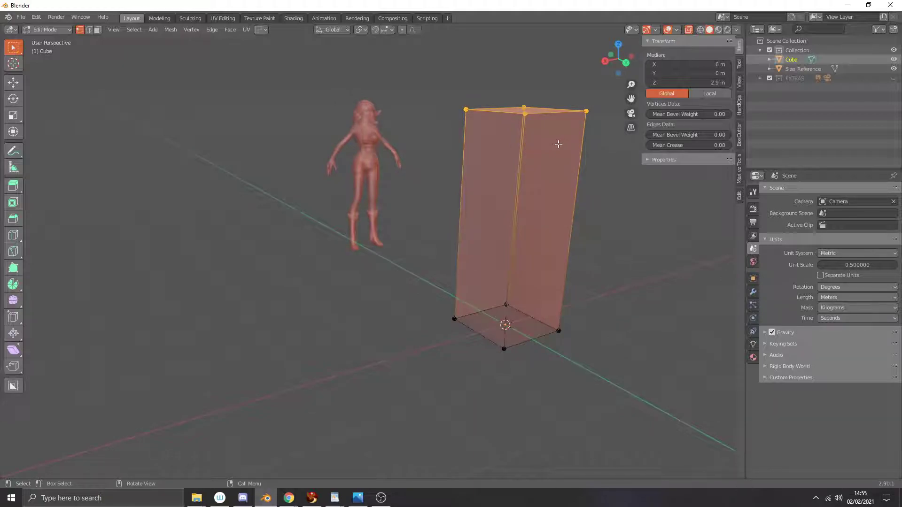
{"action": "key", "text": "alt+z"}
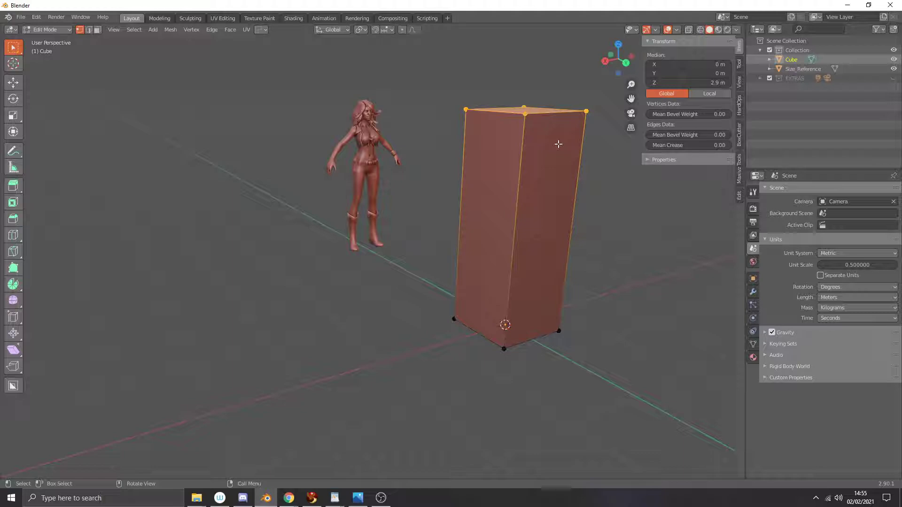
{"action": "middle_click_drag", "start_coordinate": [554, 156], "coordinate": [560, 165]}
{"action": "key", "text": "Tab"}
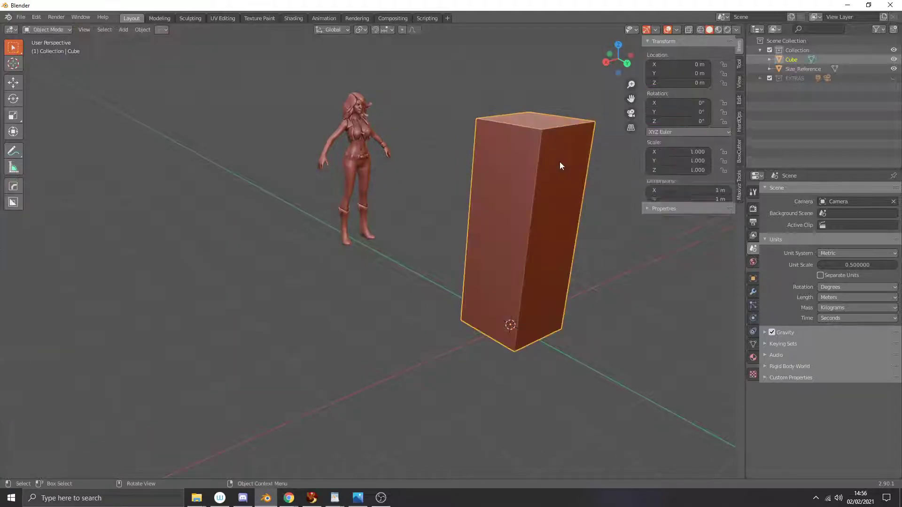
Move the size reference figure about 4.08 m along Y into the block, using the right orthographic view with X-ray on.
{"action": "left_click", "coordinate": [351, 156]}
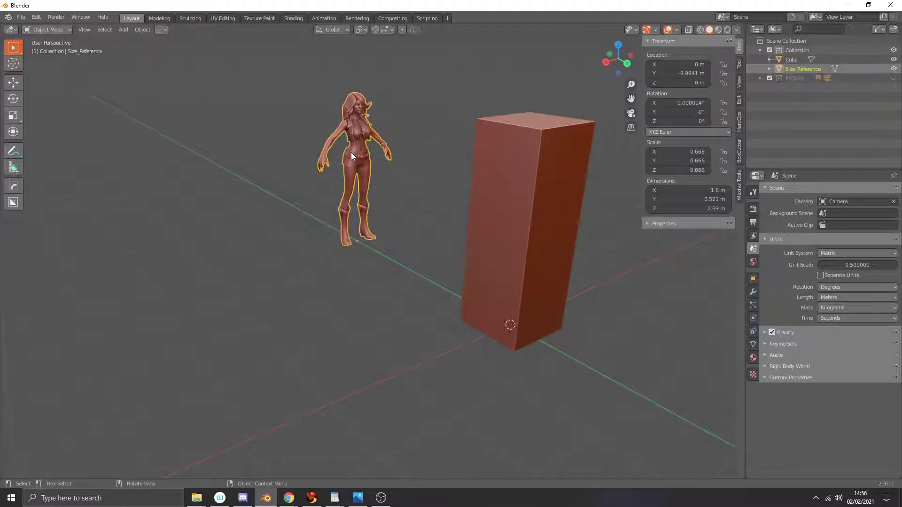
{"action": "middle_click_drag", "start_coordinate": [376, 169], "coordinate": [432, 153]}
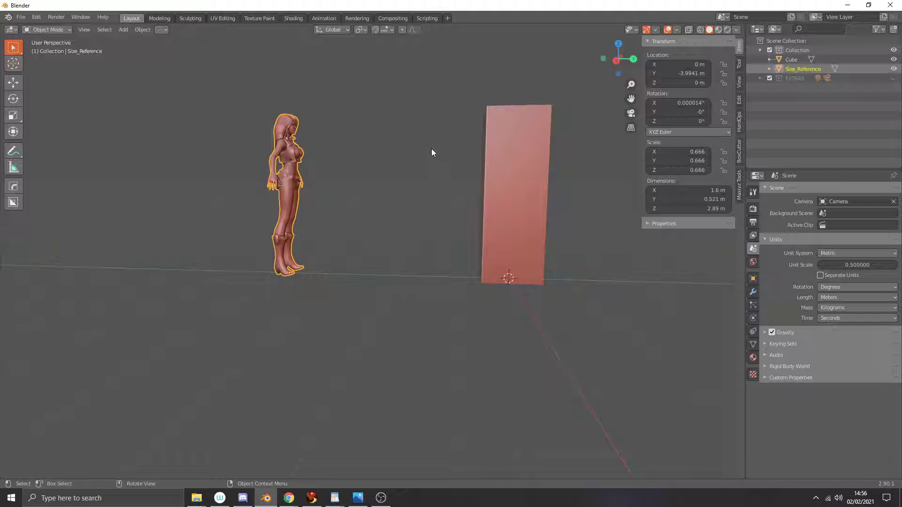
{"action": "key", "text": "KP_3"}
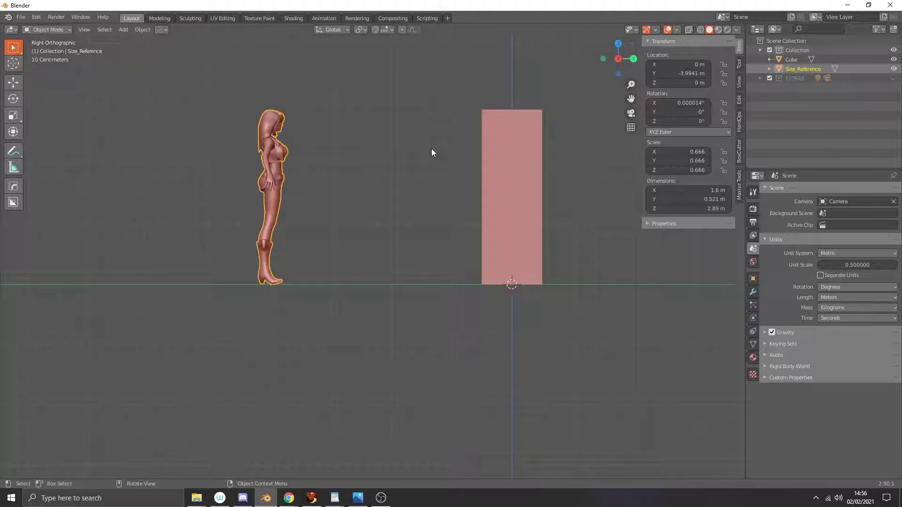
{"action": "key", "text": "alt+z"}
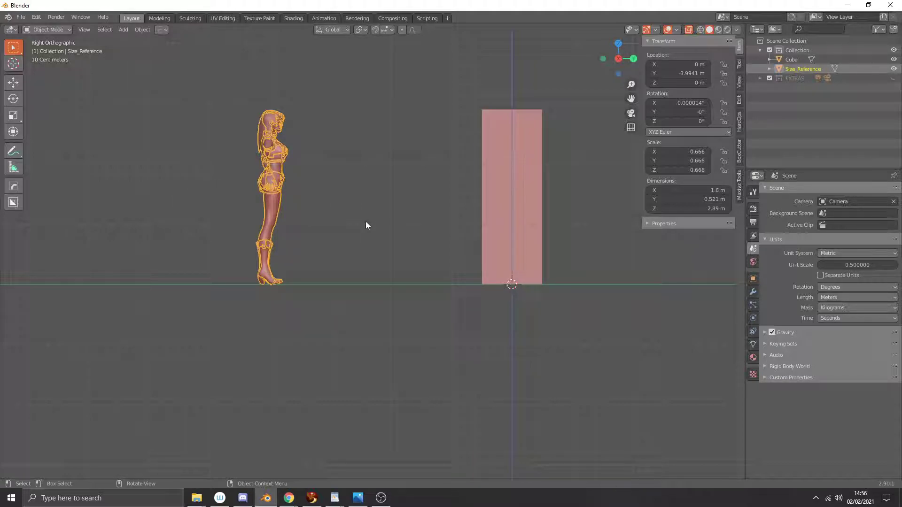
{"action": "key", "text": "g"}
{"action": "key", "text": "y"}
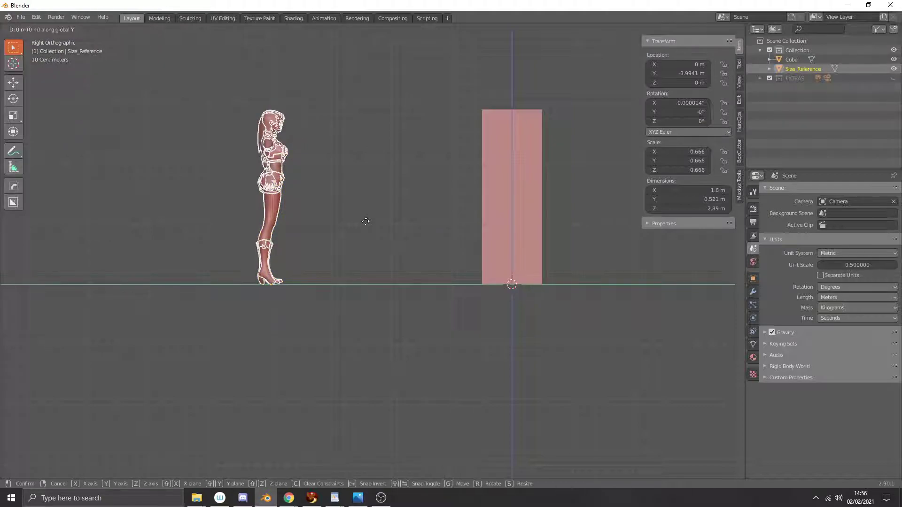
{"action": "left_click", "coordinate": [609, 253]}
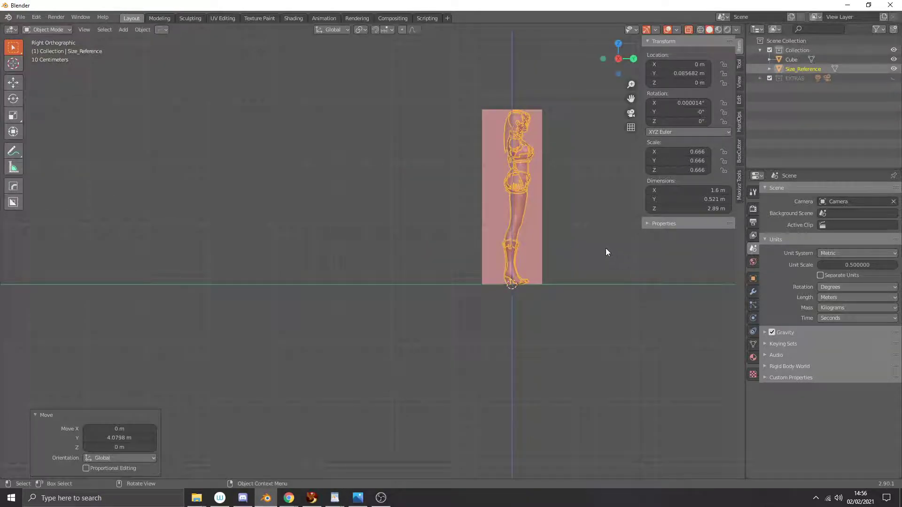
Scale the size reference figure uniformly by 0.999 to match the block's height.
{"action": "scroll", "coordinate": [593, 226], "scroll_direction": "down", "scroll_amount": 2}
{"action": "scroll", "coordinate": [585, 221], "scroll_direction": "up", "scroll_amount": 1}
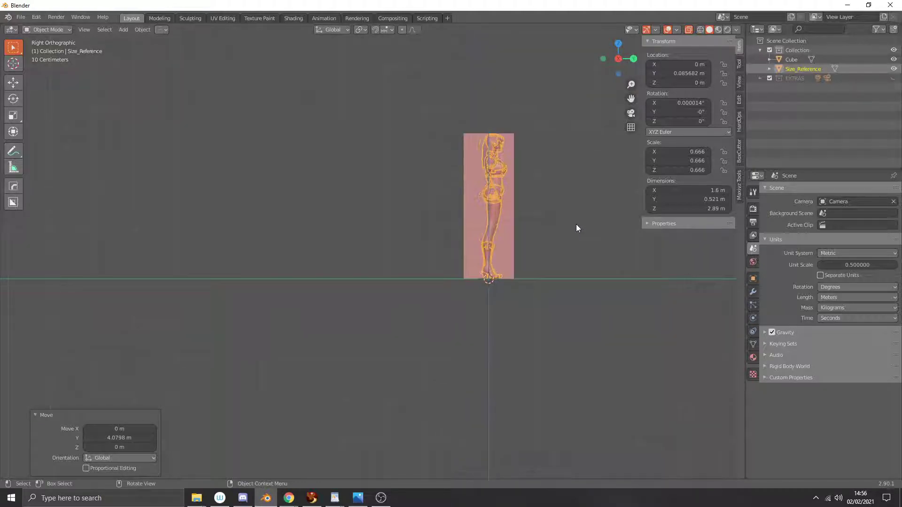
{"action": "scroll", "coordinate": [576, 224], "scroll_direction": "up", "scroll_amount": 2}
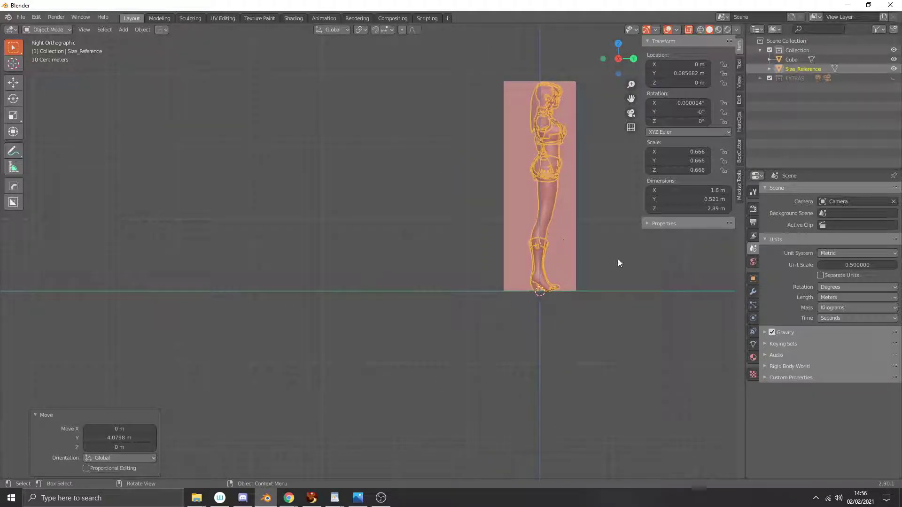
{"action": "key", "text": "s"}
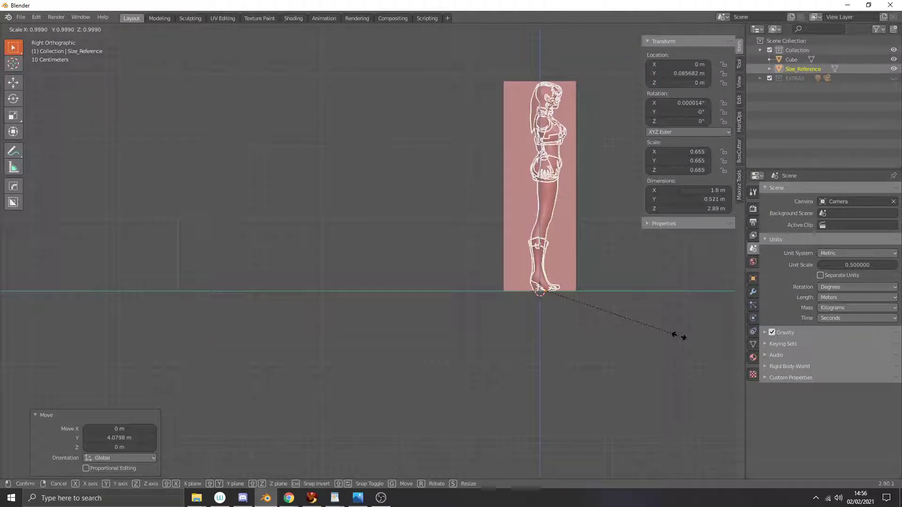
{"action": "left_click", "coordinate": [679, 336]}
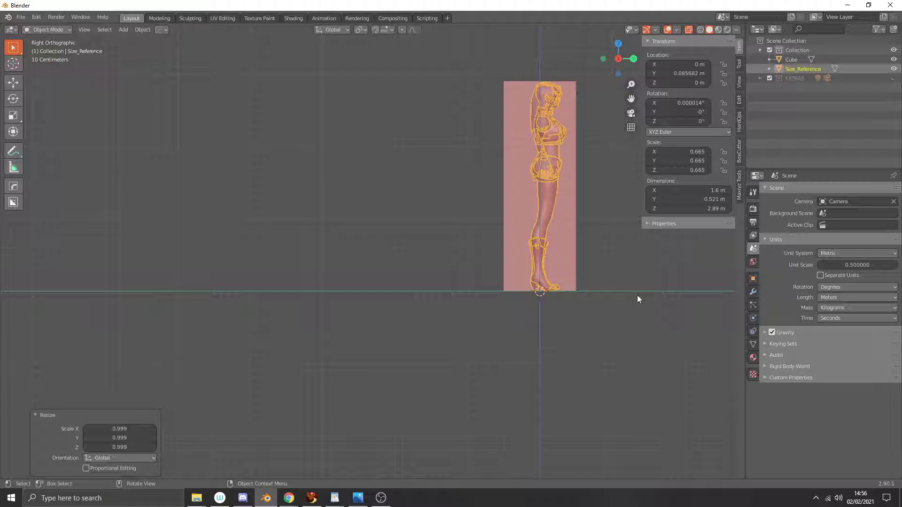
Compare the block with the size reference figure, and move the figure about -4.5 m along Y, clear of the block.
{"action": "middle_click_drag", "start_coordinate": [635, 295], "coordinate": [545, 314]}
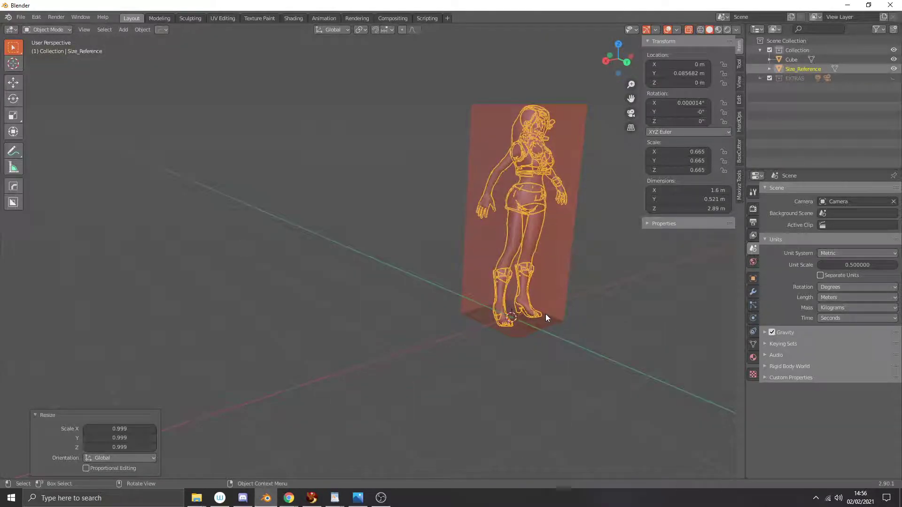
{"action": "left_click", "coordinate": [549, 314]}
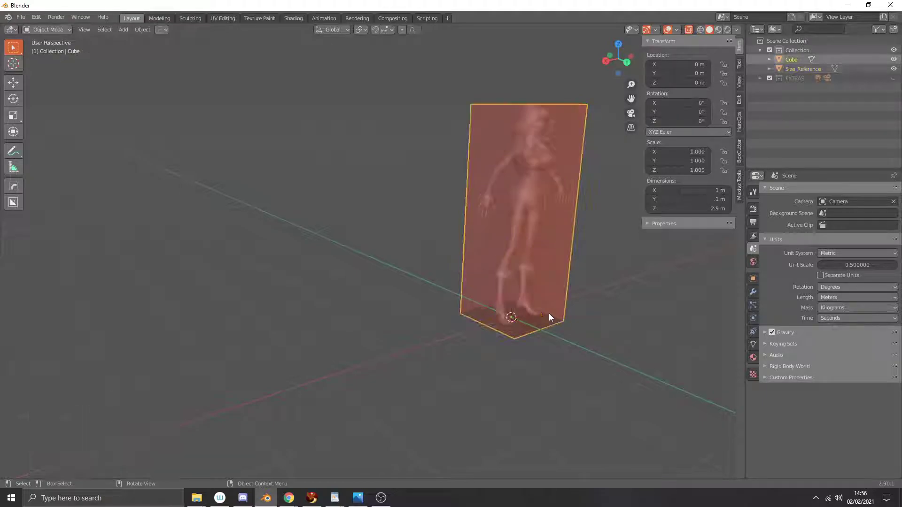
{"action": "middle_click_drag", "start_coordinate": [549, 313], "coordinate": [579, 265]}
{"action": "left_click", "coordinate": [529, 210]}
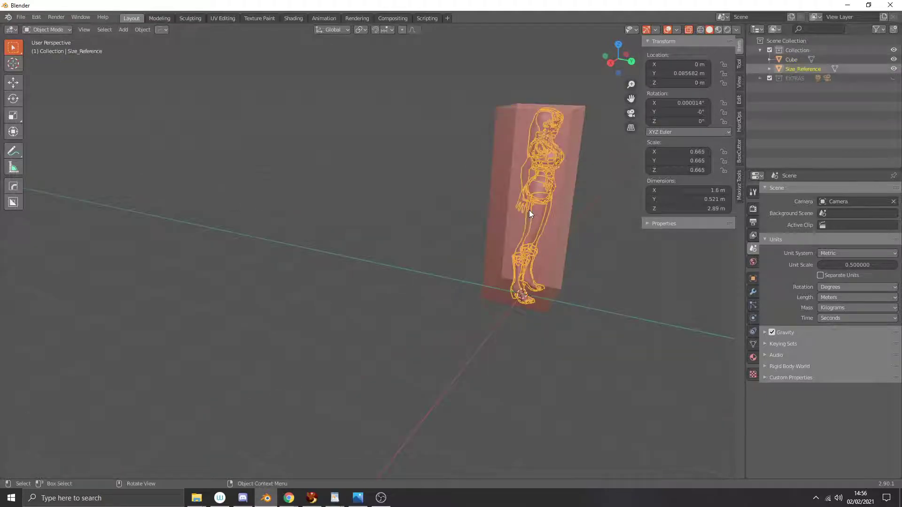
{"action": "key", "text": "g"}
{"action": "key", "text": "y"}
{"action": "left_click", "coordinate": [303, 197]}
Inspect the size reference figure's boot soles against the ground line in Edit Mode, using the right orthographic view.
{"action": "scroll", "coordinate": [325, 243], "scroll_direction": "up", "scroll_amount": 3}
{"action": "middle_click_drag", "start_coordinate": [325, 244], "coordinate": [301, 244]}
{"action": "scroll", "coordinate": [301, 244], "scroll_direction": "up", "scroll_amount": 3}
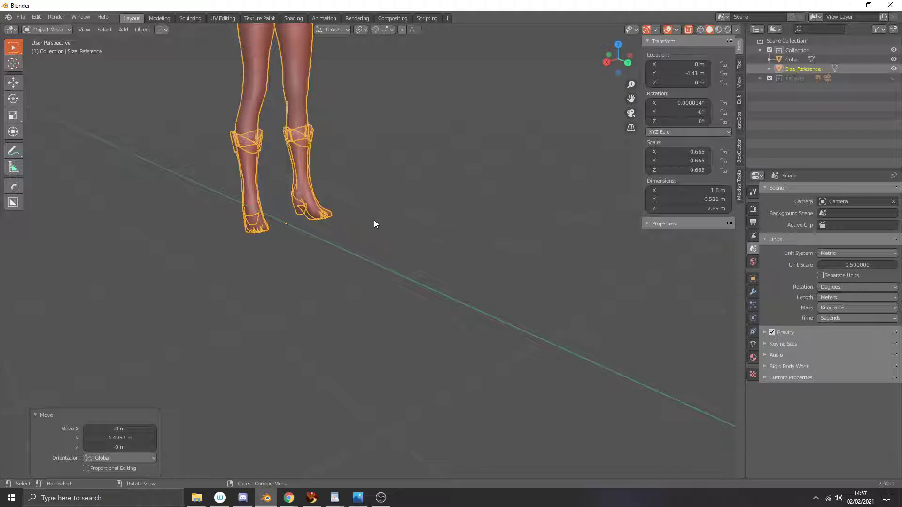
{"action": "key", "text": "Tab"}
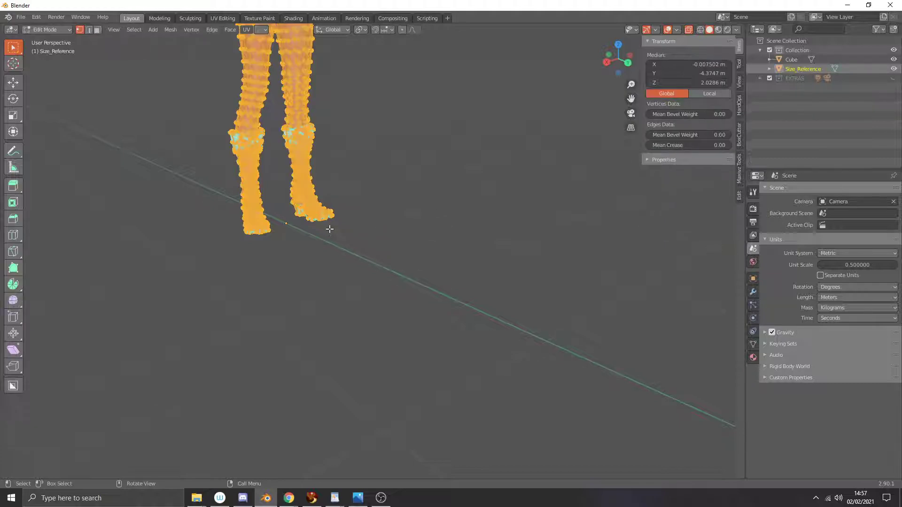
{"action": "scroll", "coordinate": [324, 228], "scroll_direction": "up", "scroll_amount": 2}
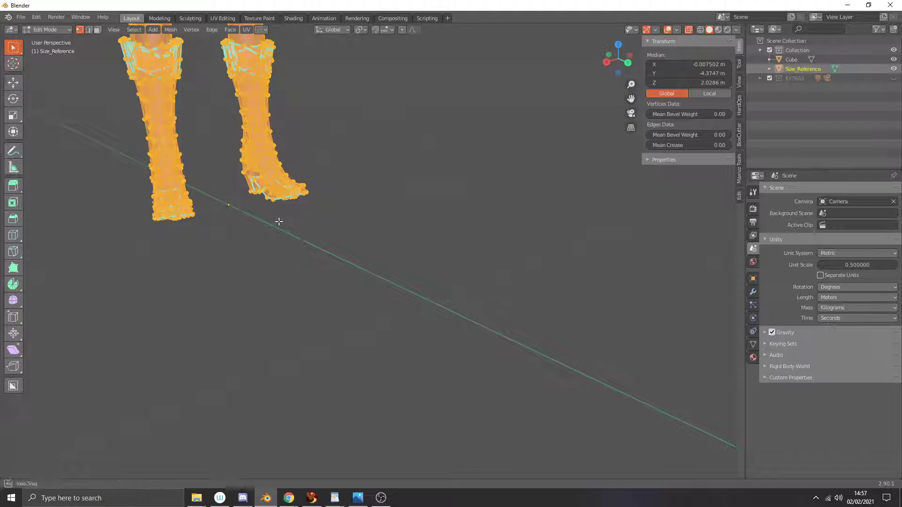
{"action": "key", "text": "KP_3"}
{"action": "scroll", "coordinate": [415, 248], "scroll_direction": "down", "scroll_amount": 5}
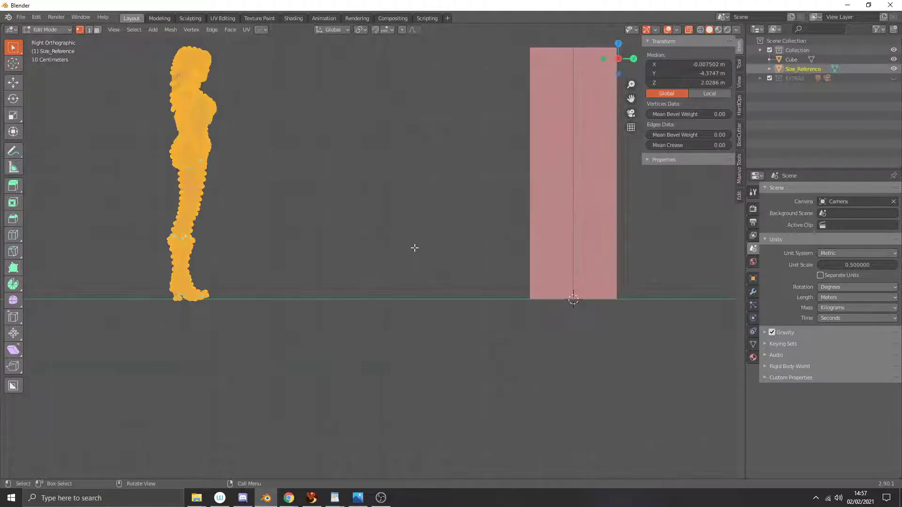
{"action": "scroll", "coordinate": [343, 248], "scroll_direction": "up", "scroll_amount": 2}
{"action": "scroll", "coordinate": [458, 236], "scroll_direction": "up", "scroll_amount": 4}
{"action": "scroll", "coordinate": [458, 236], "scroll_direction": "up", "scroll_amount": 4}
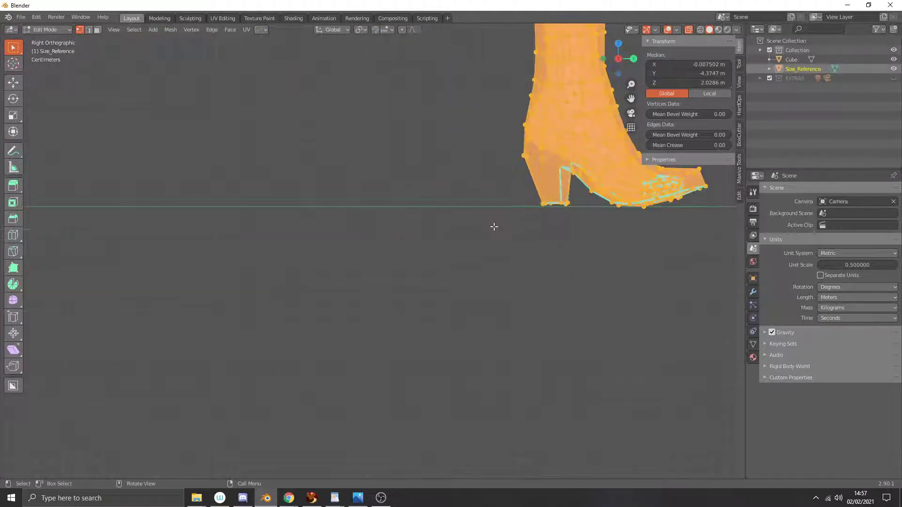
{"action": "scroll", "coordinate": [371, 250], "scroll_direction": "down", "scroll_amount": 4}
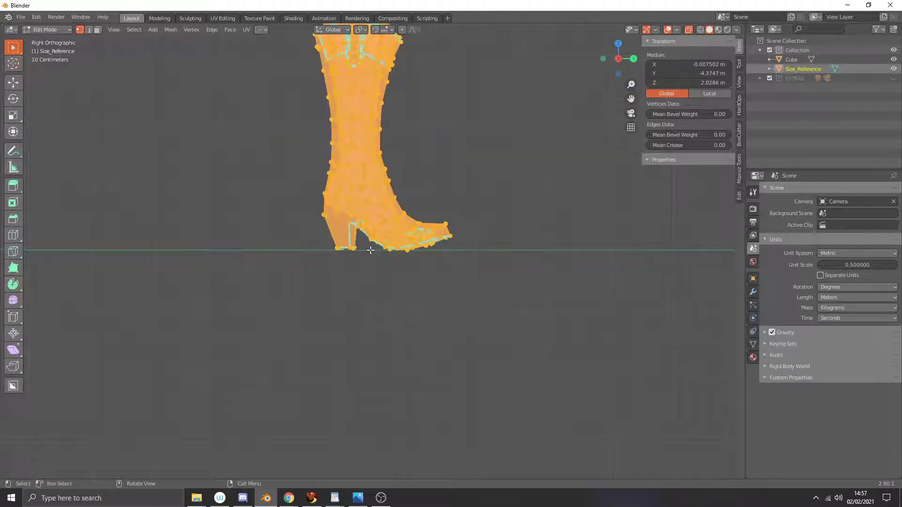
{"action": "middle_click_drag", "start_coordinate": [437, 235], "coordinate": [499, 289], "text": "shift"}
{"action": "key", "text": "KP_3"}
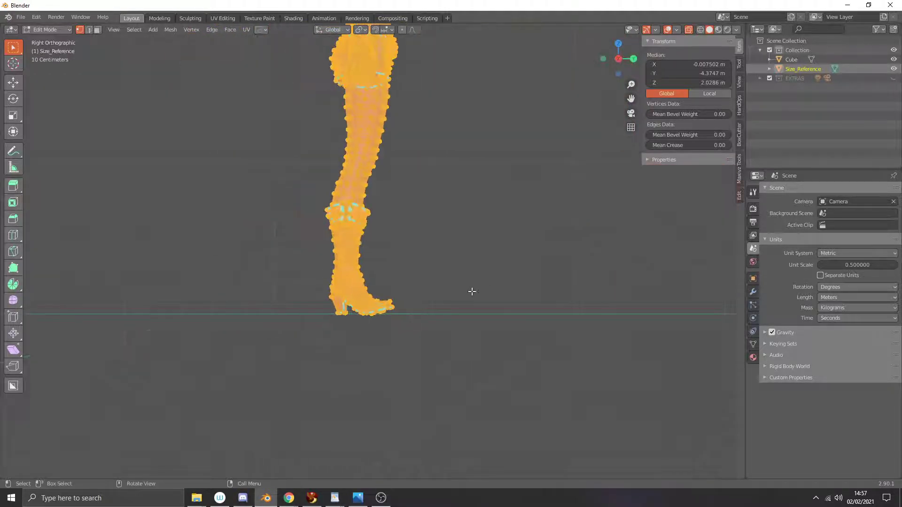
{"action": "scroll", "coordinate": [423, 298], "scroll_direction": "up", "scroll_amount": 3}
{"action": "middle_click_drag", "start_coordinate": [407, 306], "coordinate": [457, 245], "text": "shift"}
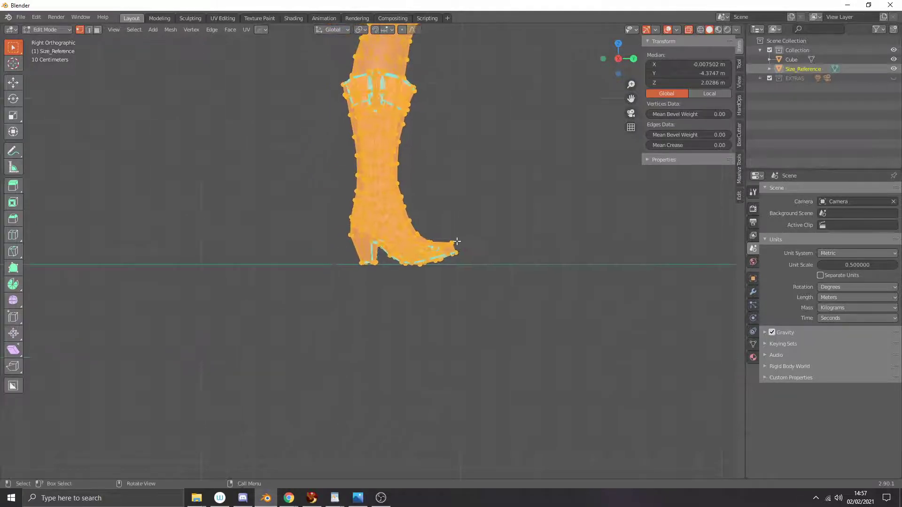
{"action": "scroll", "coordinate": [456, 246], "scroll_direction": "up", "scroll_amount": 7}
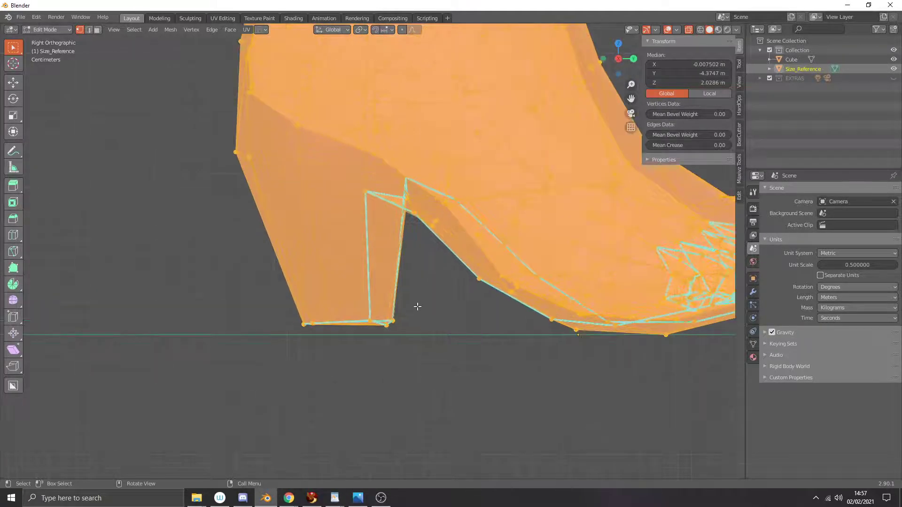
Check the global Z coordinates of the lowest vertices under the front of the figure's boots.
{"action": "left_click", "coordinate": [656, 339]}
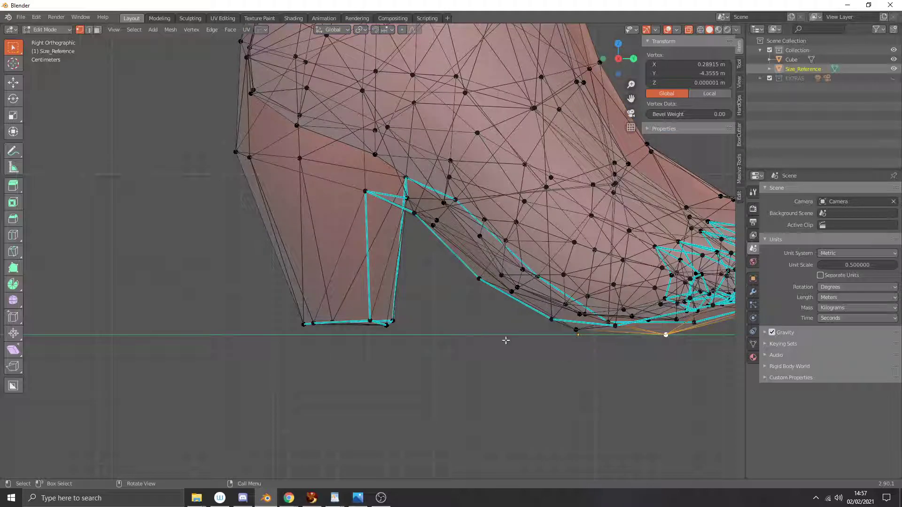
{"action": "left_click", "coordinate": [578, 331]}
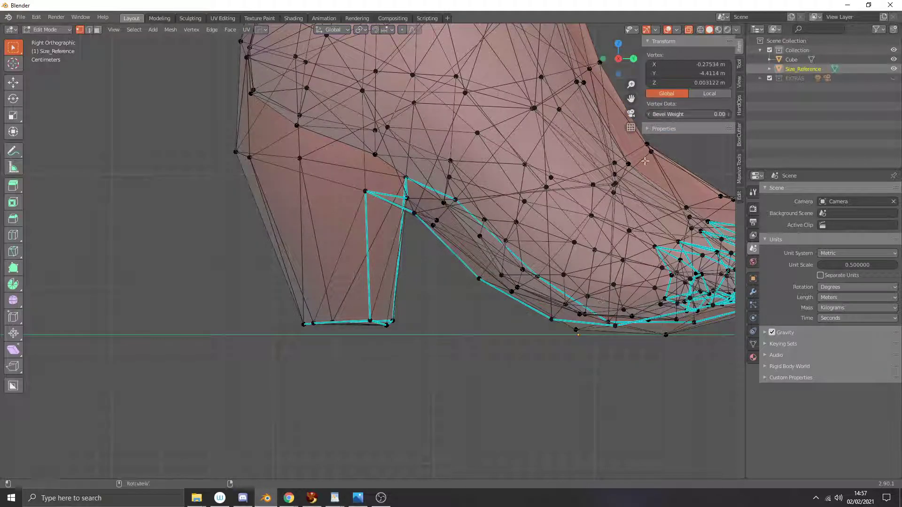
{"action": "left_click", "coordinate": [576, 330]}
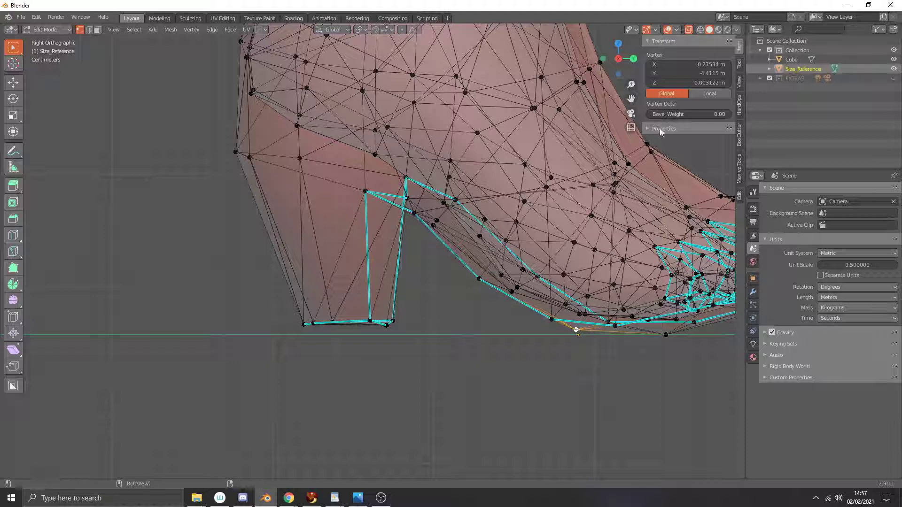
{"action": "left_click", "coordinate": [739, 179]}
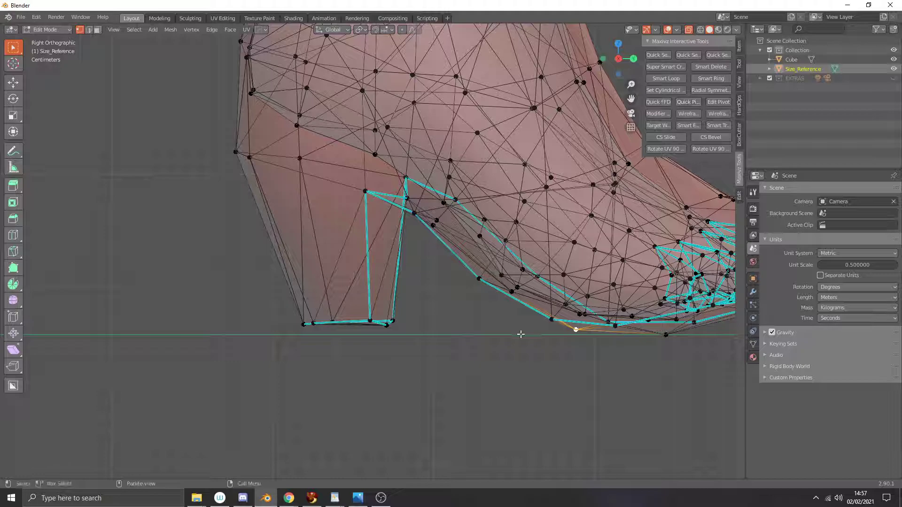
Return the size reference figure to Object Mode and turn off X-ray display.
{"action": "key", "text": "Tab"}
{"action": "scroll", "coordinate": [521, 334], "scroll_direction": "down", "scroll_amount": 6}
{"action": "middle_click_drag", "start_coordinate": [534, 312], "coordinate": [484, 320]}
{"action": "scroll", "coordinate": [489, 308], "scroll_direction": "down", "scroll_amount": 5}
{"action": "scroll", "coordinate": [483, 284], "scroll_direction": "down", "scroll_amount": 2}
{"action": "key", "text": "alt+z"}
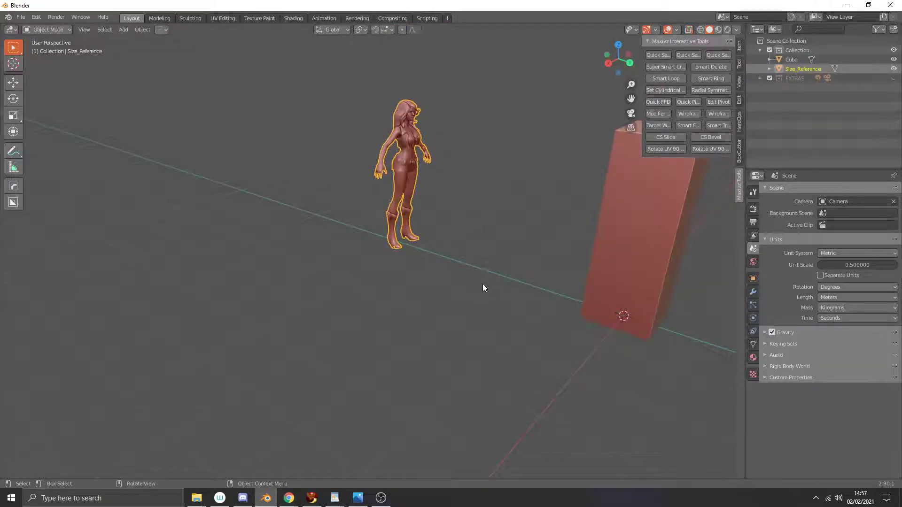
Try scaling the size reference figure up from its origin at the feet, and undo the scale.
{"action": "key", "text": "s"}
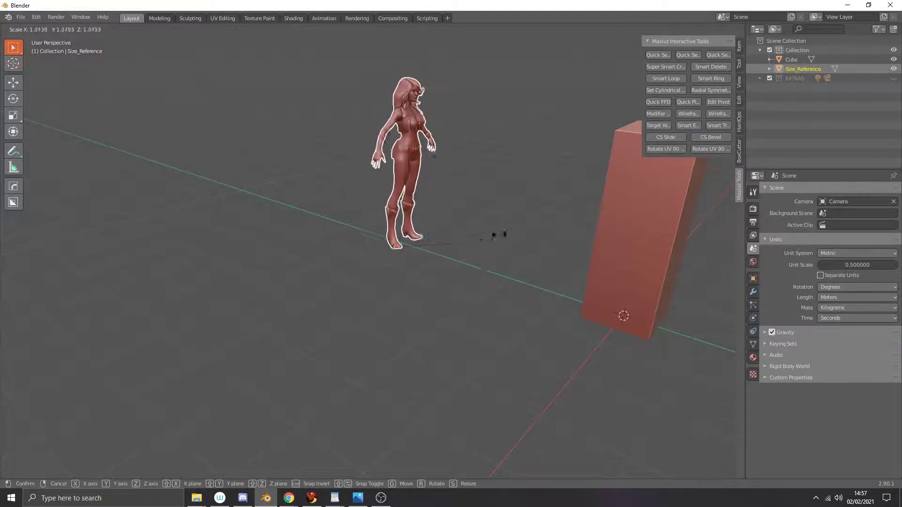
{"action": "left_click", "coordinate": [508, 235]}
{"action": "key", "text": "ctrl+z"}
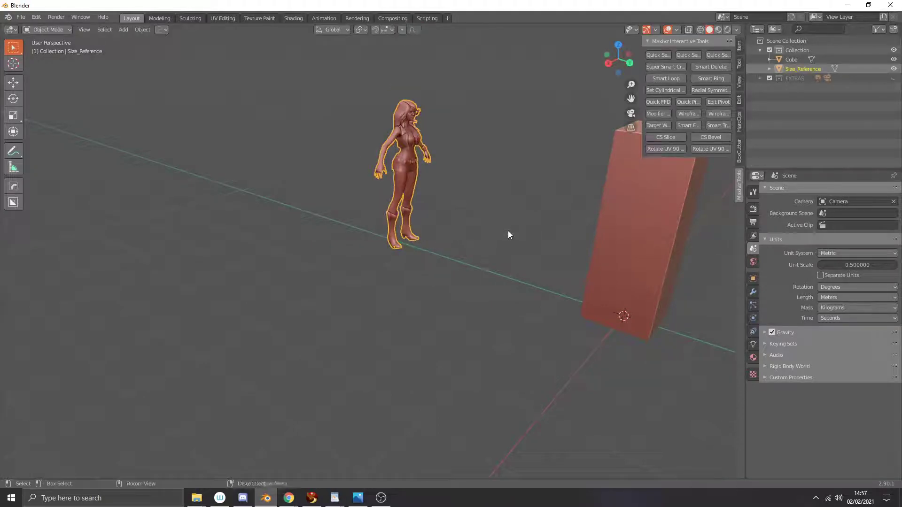
Examine how the figure's boots meet the ground in the right orthographic view and compare the figure with the block.
{"action": "middle_click_drag", "start_coordinate": [507, 233], "coordinate": [499, 229]}
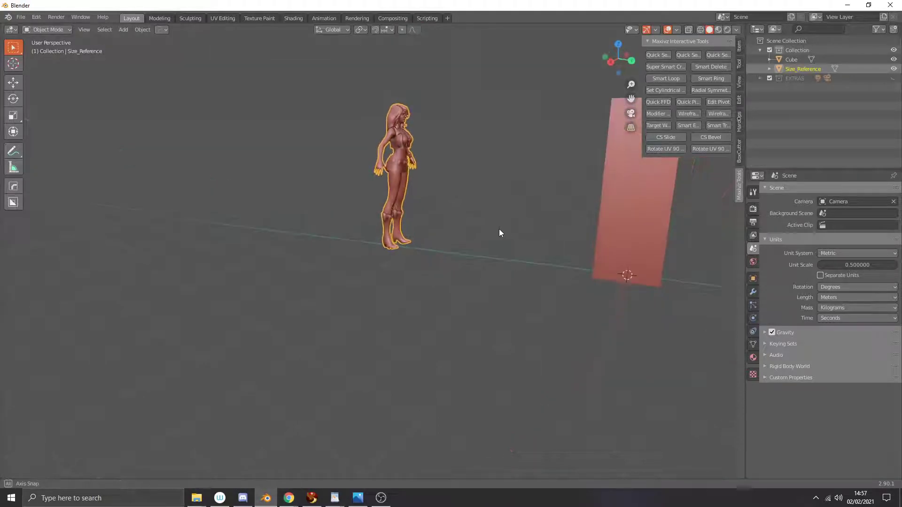
{"action": "key", "text": "KP_3"}
{"action": "scroll", "coordinate": [401, 255], "scroll_direction": "up", "scroll_amount": 10}
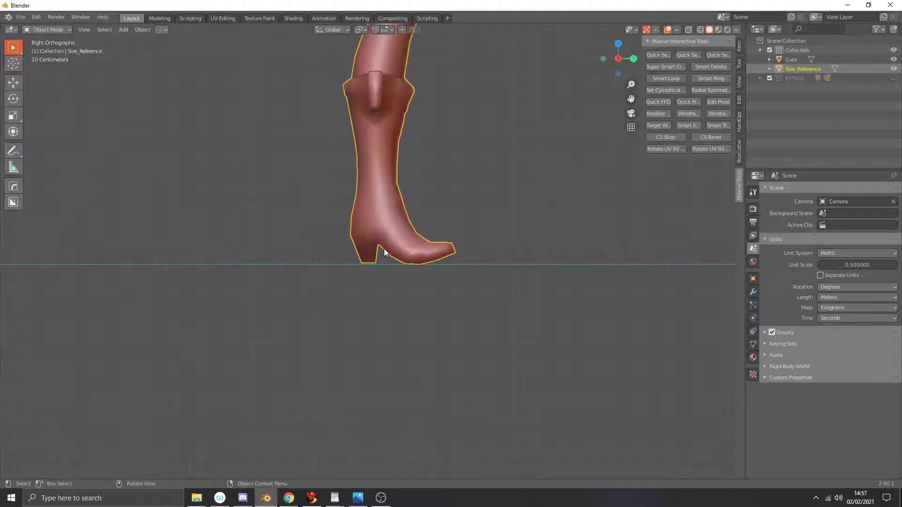
{"action": "scroll", "coordinate": [522, 292], "scroll_direction": "up", "scroll_amount": 3}
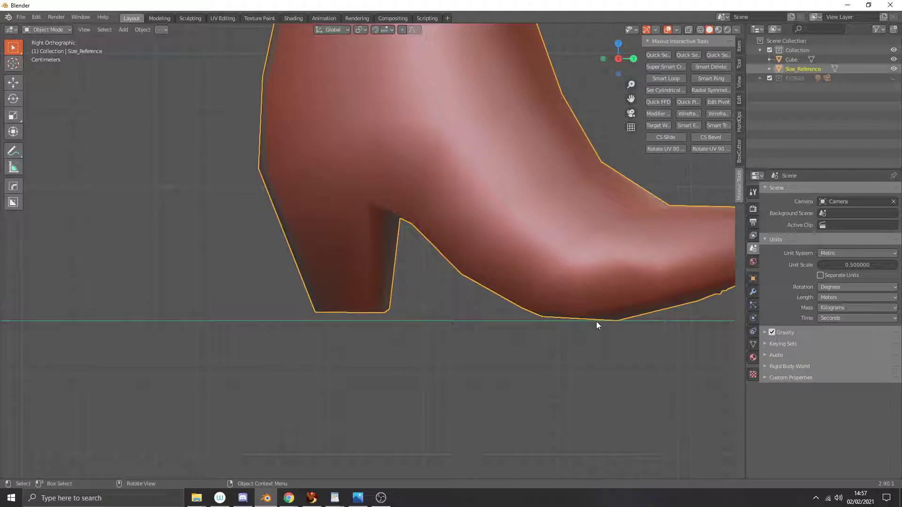
{"action": "scroll", "coordinate": [596, 321], "scroll_direction": "down", "scroll_amount": 12}
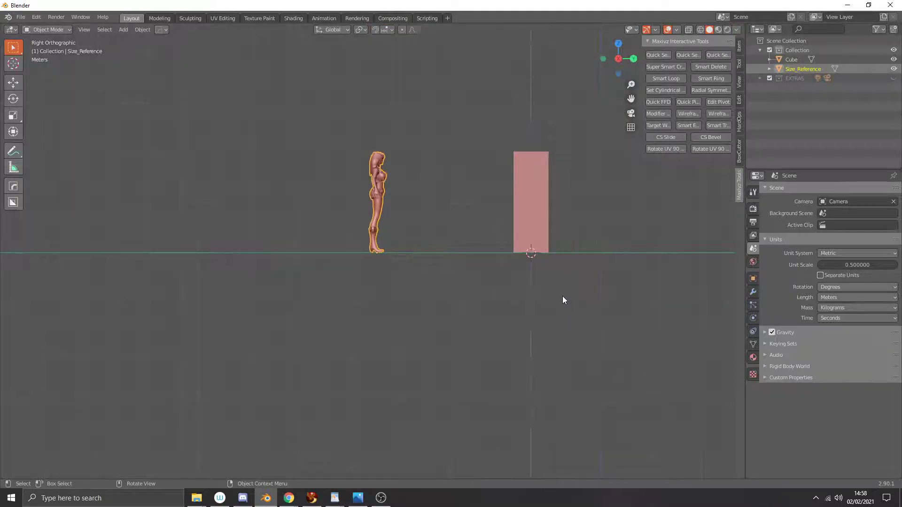
{"action": "middle_click_drag", "start_coordinate": [564, 300], "coordinate": [504, 310]}
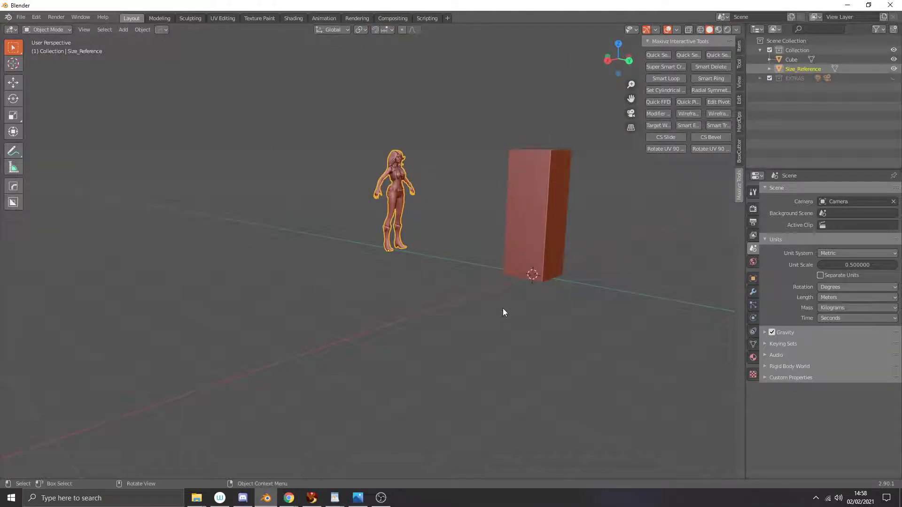
{"action": "scroll", "coordinate": [447, 264], "scroll_direction": "up", "scroll_amount": 3}
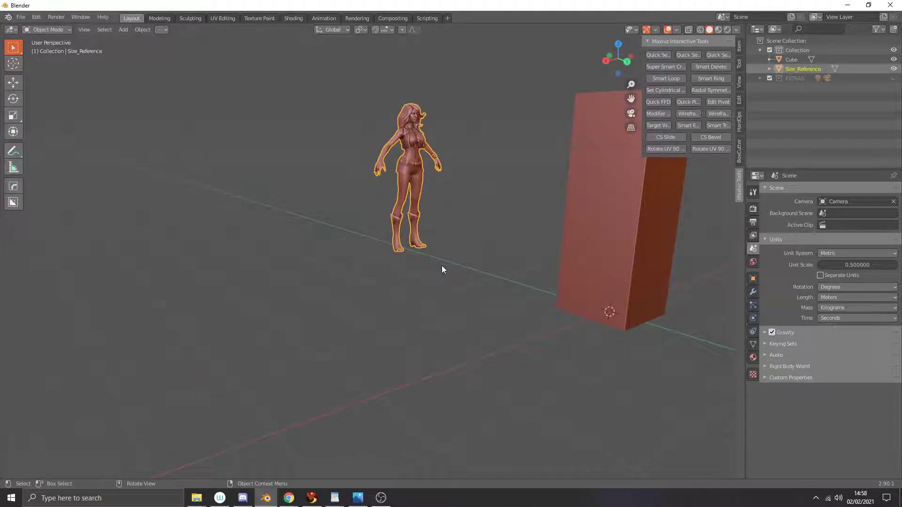
{"action": "scroll", "coordinate": [650, 279], "scroll_direction": "down", "scroll_amount": 2}
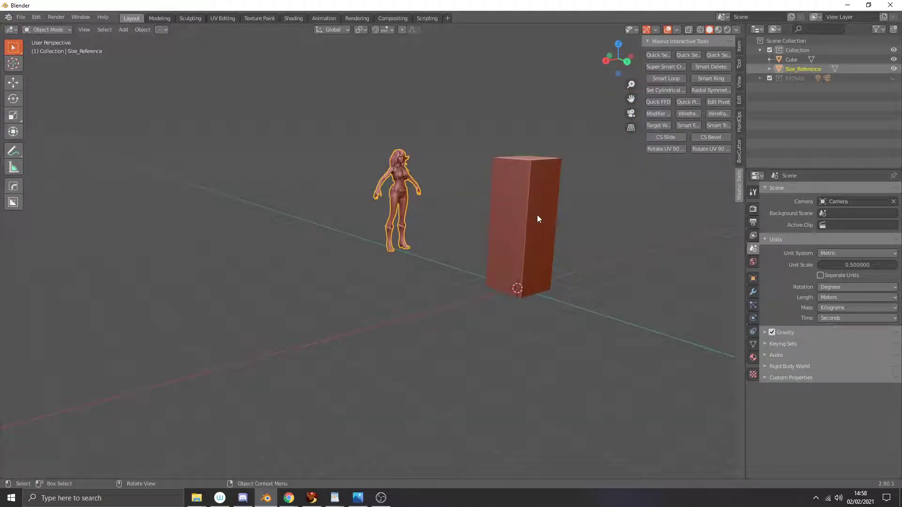
Set the size reference figure's origin to its geometry.
{"action": "middle_click_drag", "start_coordinate": [538, 218], "coordinate": [487, 262]}
{"action": "middle_click_drag", "start_coordinate": [507, 214], "coordinate": [397, 234]}
{"action": "right_click", "coordinate": [410, 224]}
{"action": "mouse_move", "coordinate": [411, 223]}
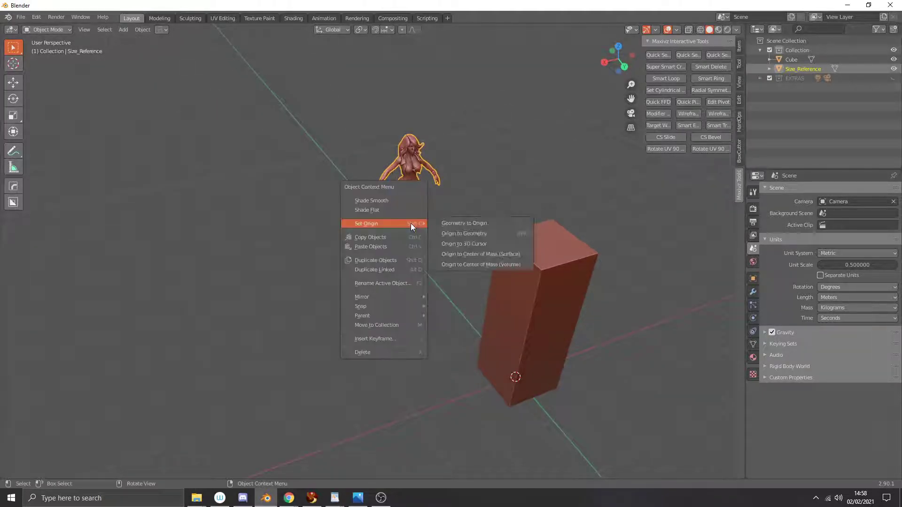
{"action": "left_click", "coordinate": [466, 232]}
{"action": "middle_click_drag", "start_coordinate": [466, 232], "coordinate": [495, 229]}
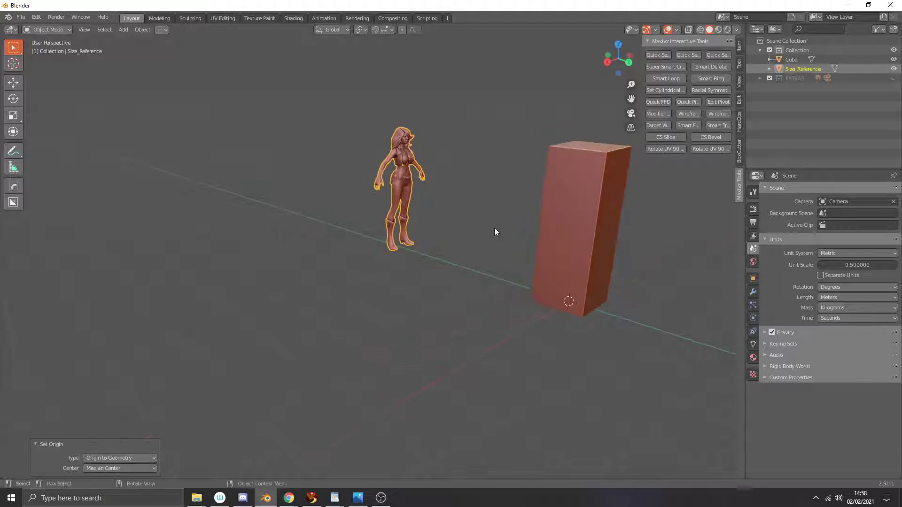
Delete the 2.9 m block and select the size reference figure.
{"action": "left_click", "coordinate": [572, 232]}
{"action": "middle_click_drag", "start_coordinate": [557, 244], "coordinate": [550, 248]}
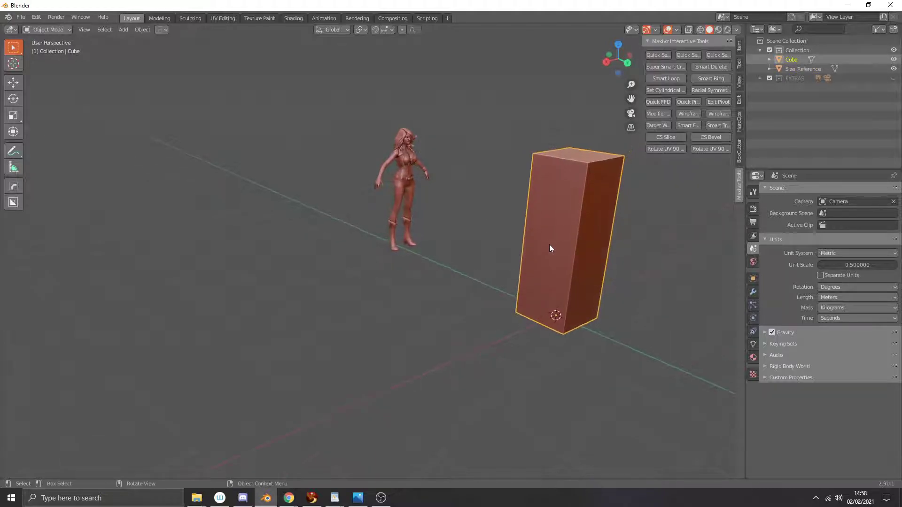
{"action": "key", "text": "Delete"}
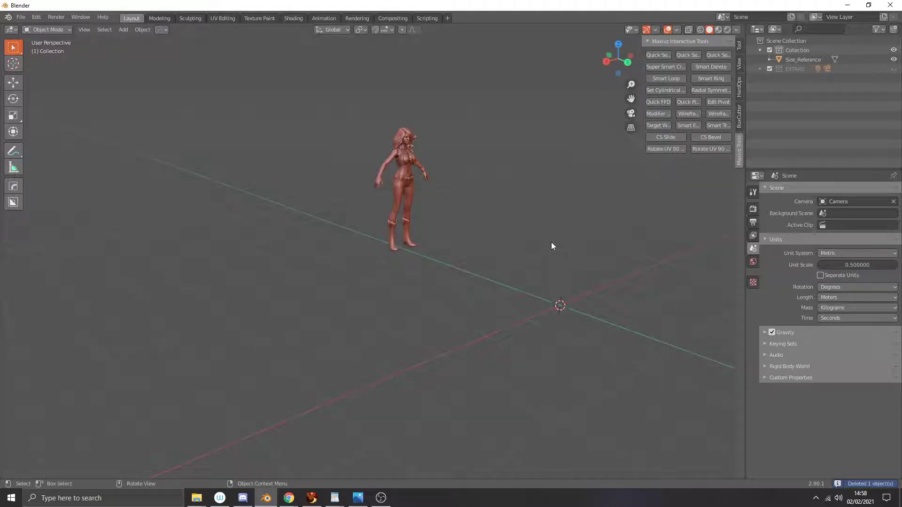
{"action": "left_click", "coordinate": [403, 169]}
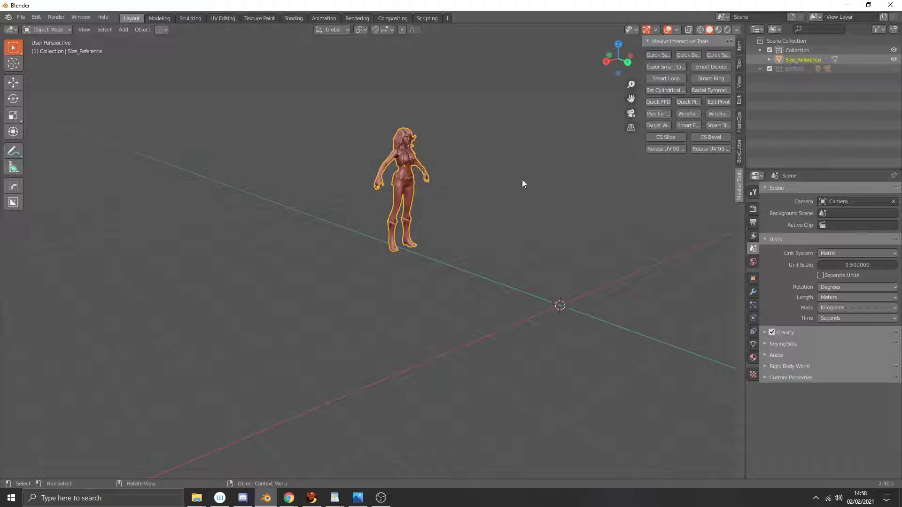
{"action": "right_click", "coordinate": [408, 182]}
{"action": "mouse_move", "coordinate": [408, 182]}
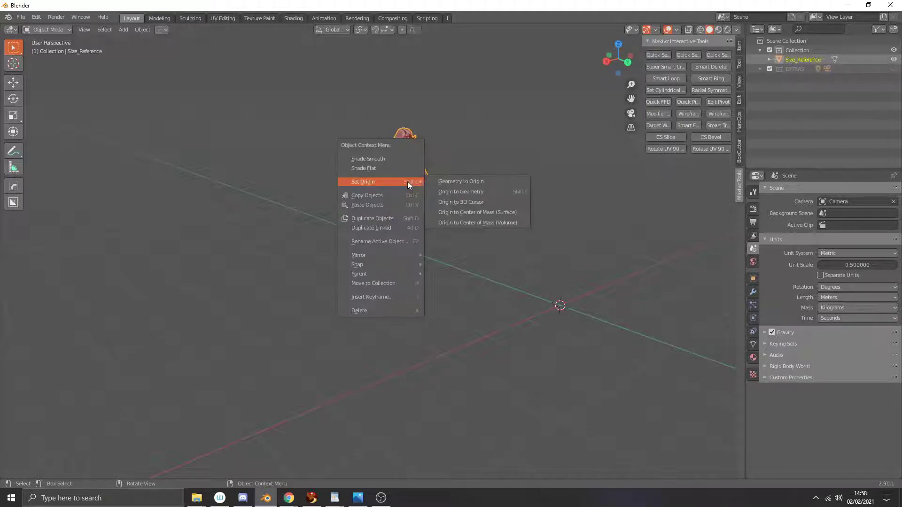
{"action": "left_click", "coordinate": [460, 192]}
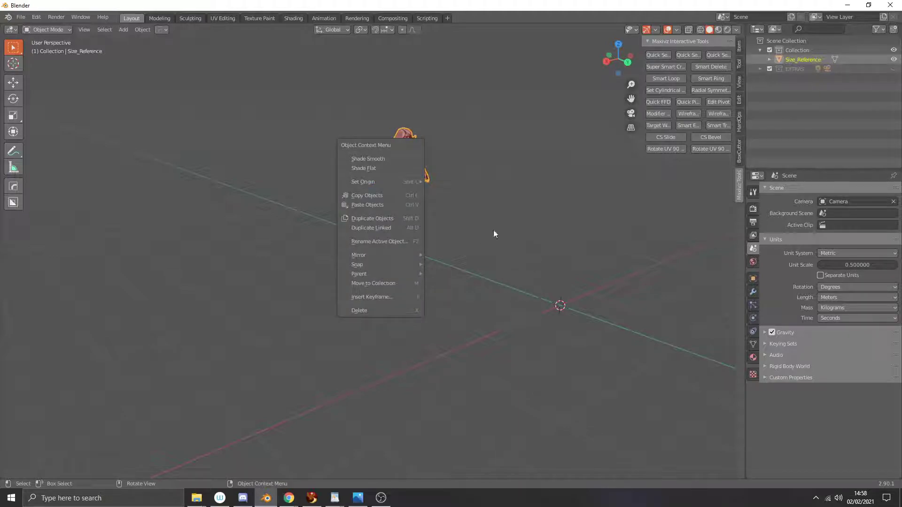
Set the size reference figure's X and Y location to 0, keeping its Z location.
{"action": "left_click", "coordinate": [738, 47]}
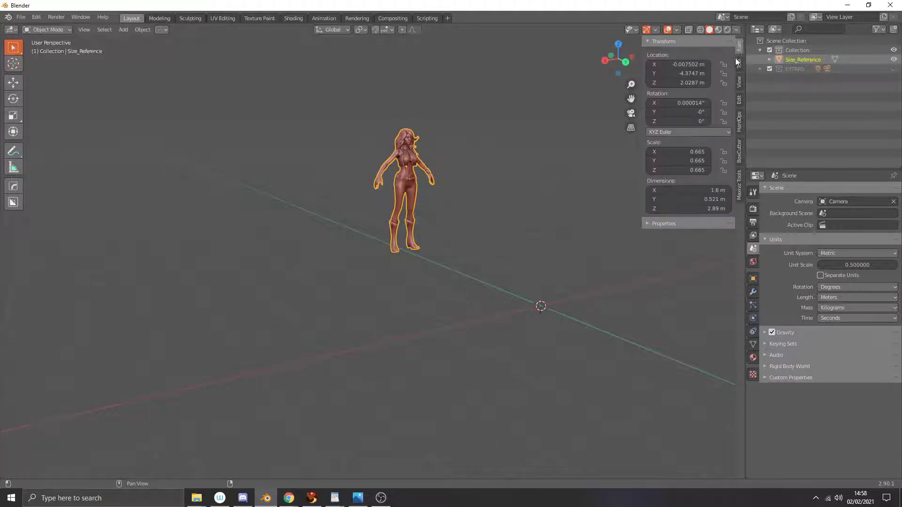
{"action": "left_click", "coordinate": [691, 64]}
{"action": "type", "text": "0"}
{"action": "key", "text": "Tab"}
{"action": "type", "text": "0"}
{"action": "key", "text": "Tab"}
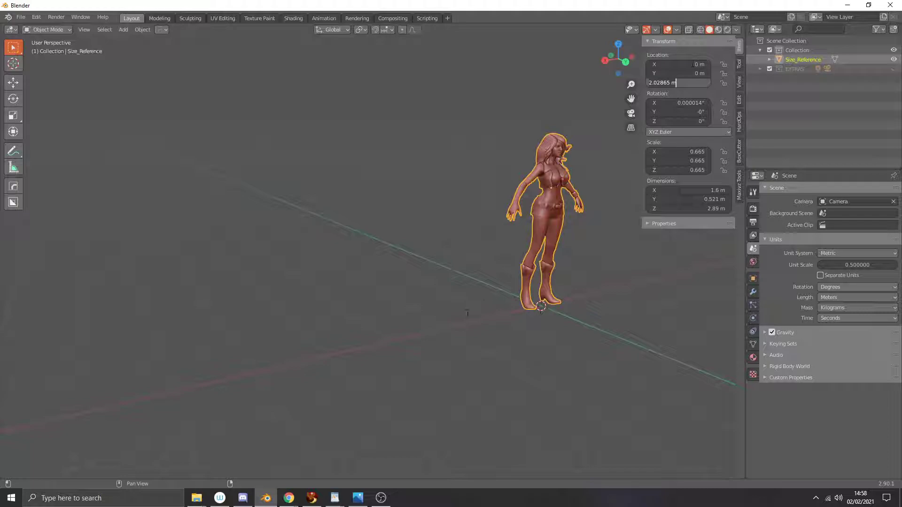
{"action": "key", "text": "Return"}
Add a 1 m cube mesh at the world origin, where the figure stands.
{"action": "middle_click_drag", "start_coordinate": [476, 314], "coordinate": [475, 295]}
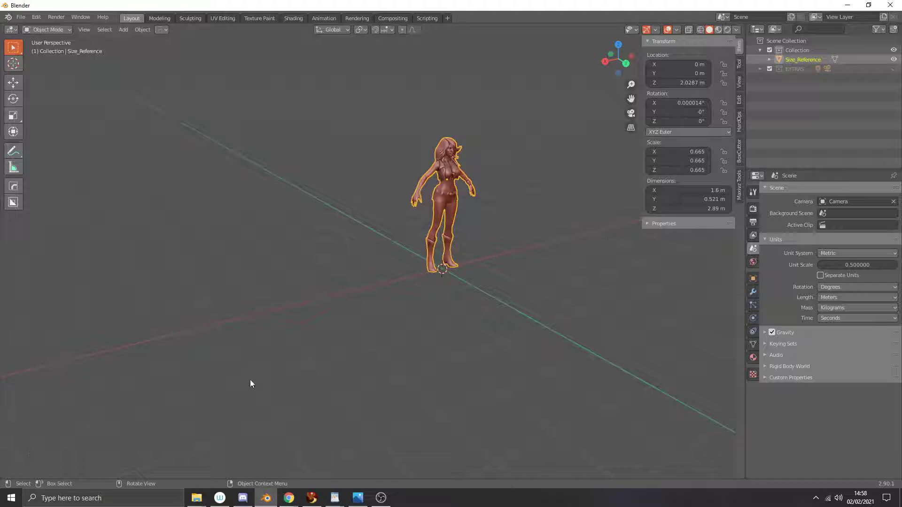
{"action": "key", "text": "shift+a"}
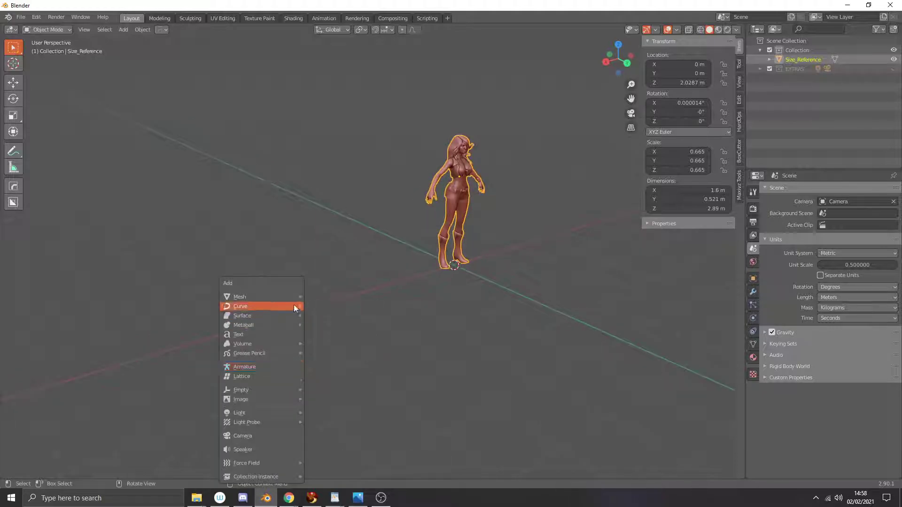
{"action": "left_click", "coordinate": [317, 306]}
{"action": "middle_click_drag", "start_coordinate": [496, 283], "coordinate": [495, 244]}
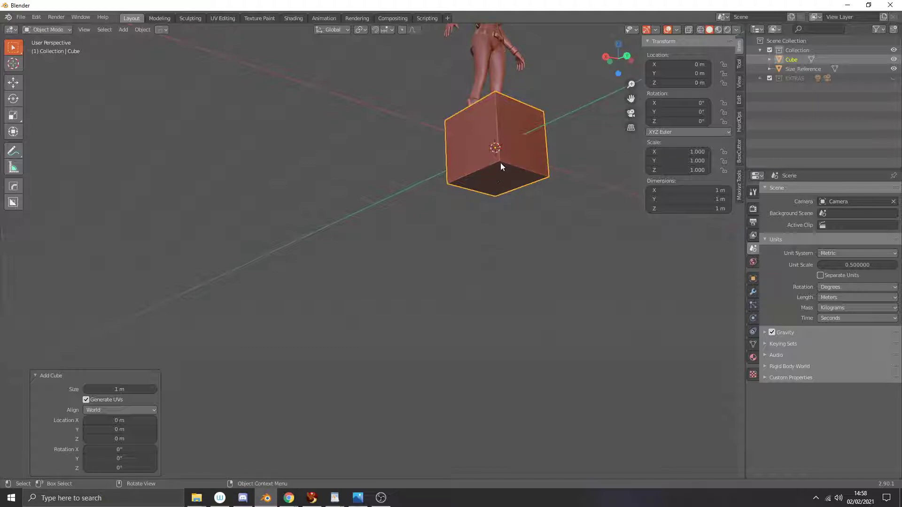
Select the cube's bottom face and set the cube's pivot to that face's centre with Quick Pivot.
{"action": "key", "text": "Tab"}
{"action": "key", "text": "3"}
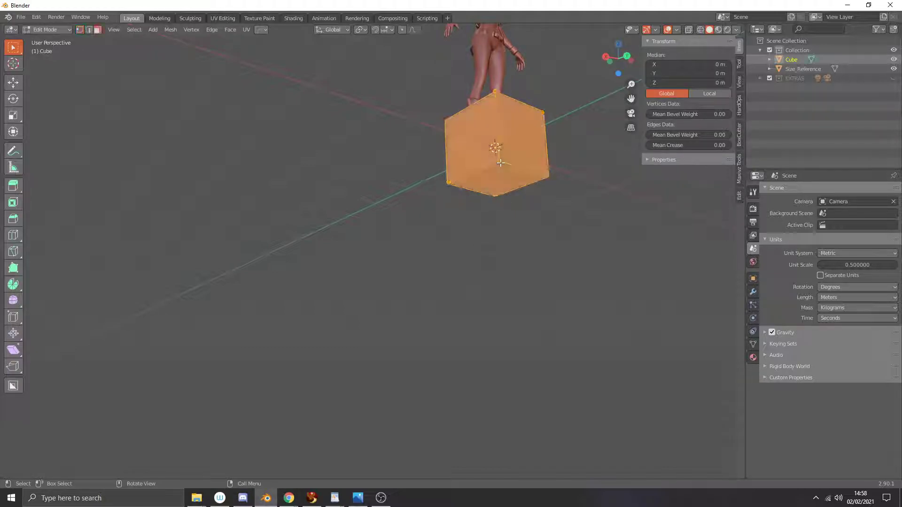
{"action": "left_click", "coordinate": [501, 164]}
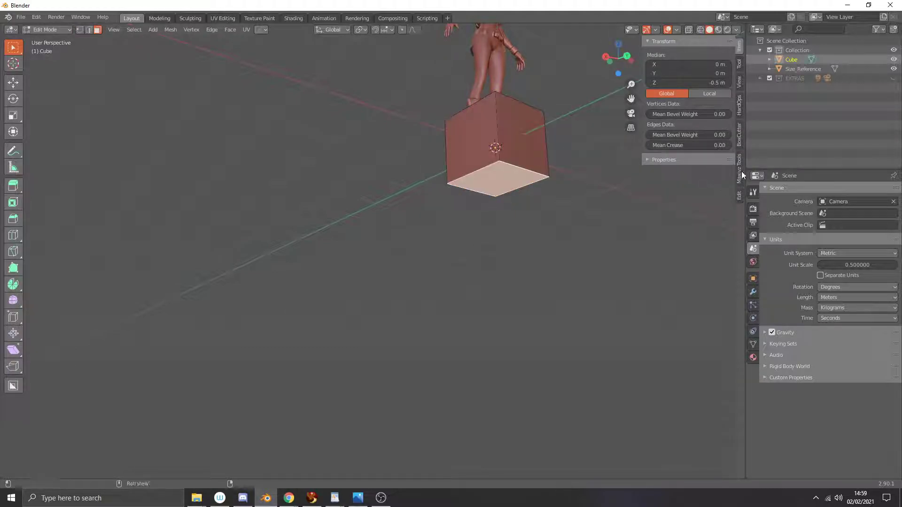
{"action": "left_click", "coordinate": [740, 175]}
{"action": "left_click", "coordinate": [693, 100]}
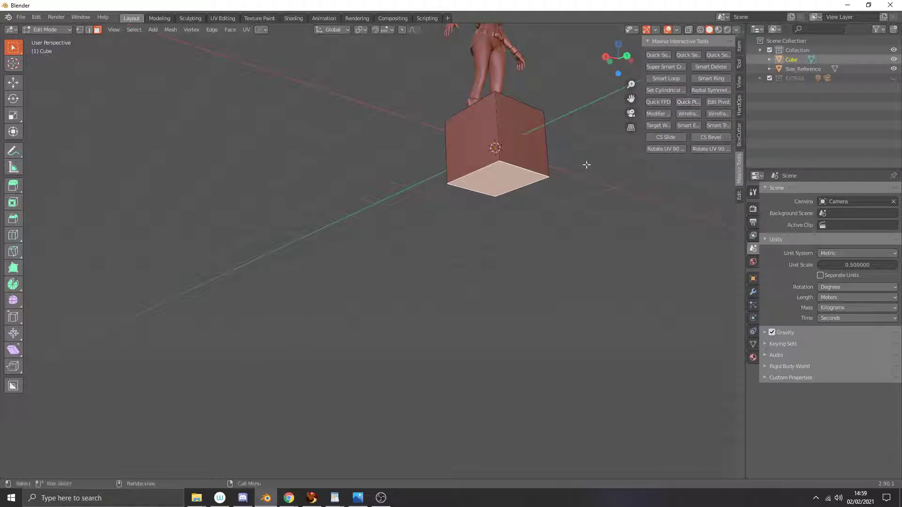
Set the cube's Z location to 0 so that it sits on the ground plane.
{"action": "middle_click_drag", "start_coordinate": [587, 170], "coordinate": [580, 201]}
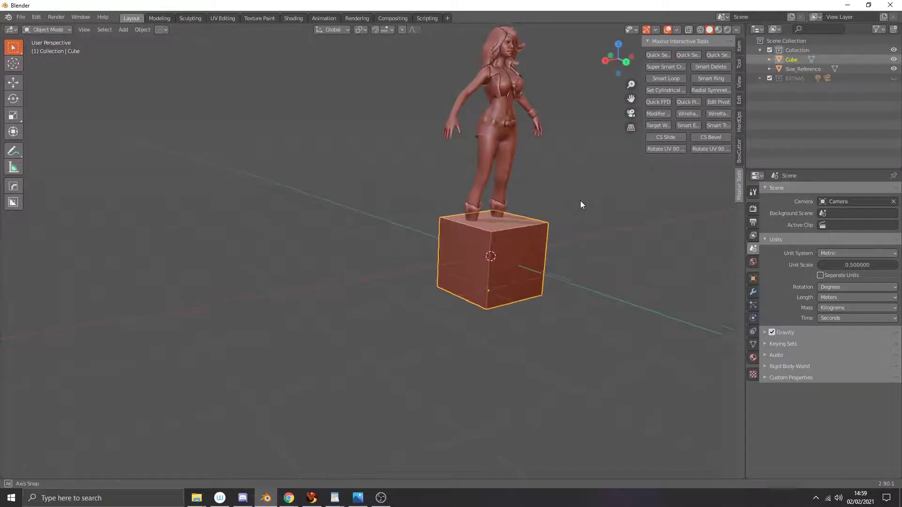
{"action": "left_click", "coordinate": [738, 47]}
{"action": "left_click", "coordinate": [695, 83]}
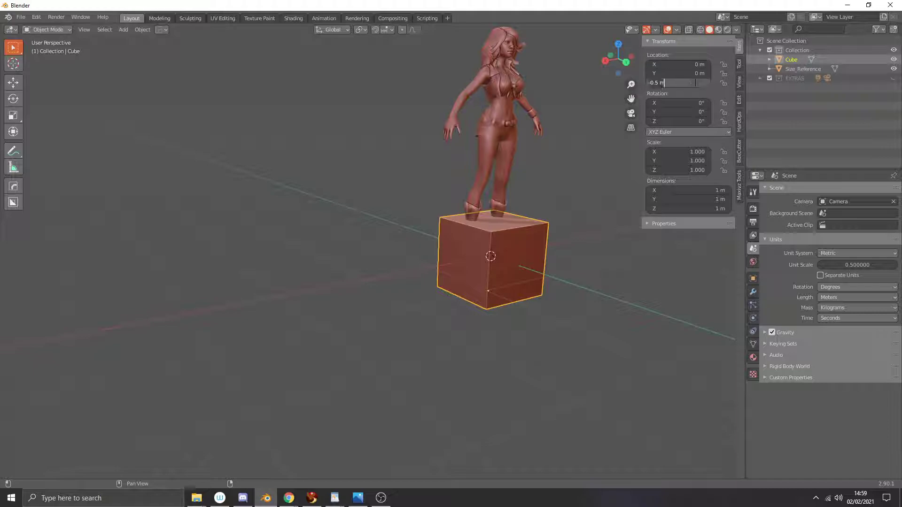
{"action": "type", "text": "0"}
{"action": "key", "text": "Return"}
{"action": "middle_click_drag", "start_coordinate": [524, 190], "coordinate": [540, 198]}
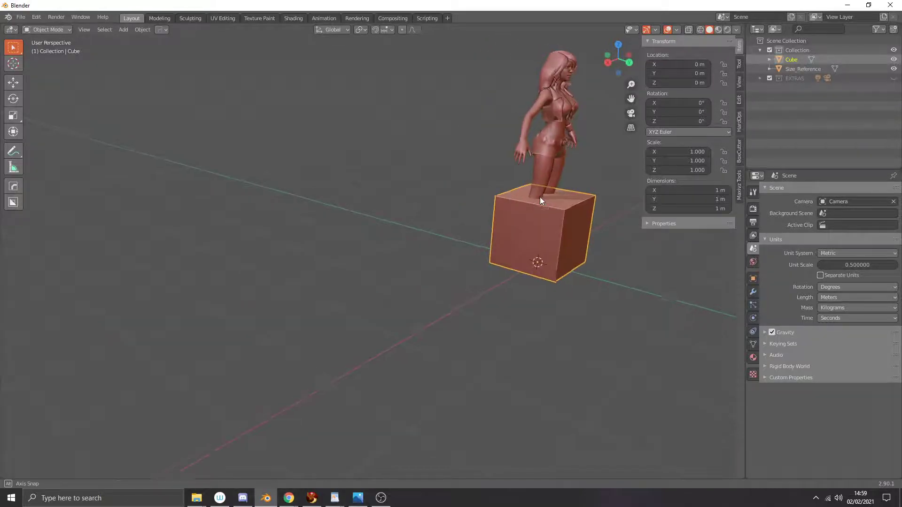
Move the size reference figure along Y to about -2.77 m, beside the cube, and deselect it.
{"action": "left_click", "coordinate": [549, 148]}
{"action": "key", "text": "g"}
{"action": "key", "text": "y"}
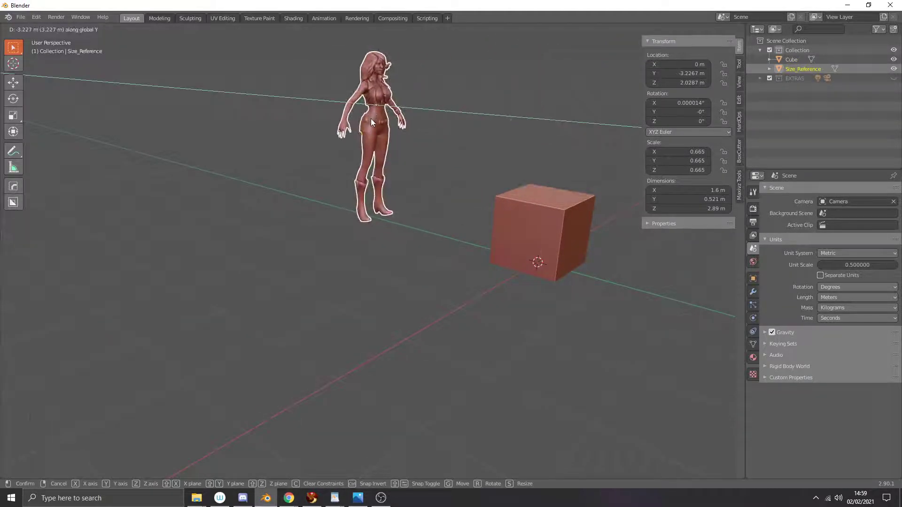
{"action": "left_click", "coordinate": [393, 152]}
{"action": "scroll", "coordinate": [396, 154], "scroll_direction": "down", "scroll_amount": 3}
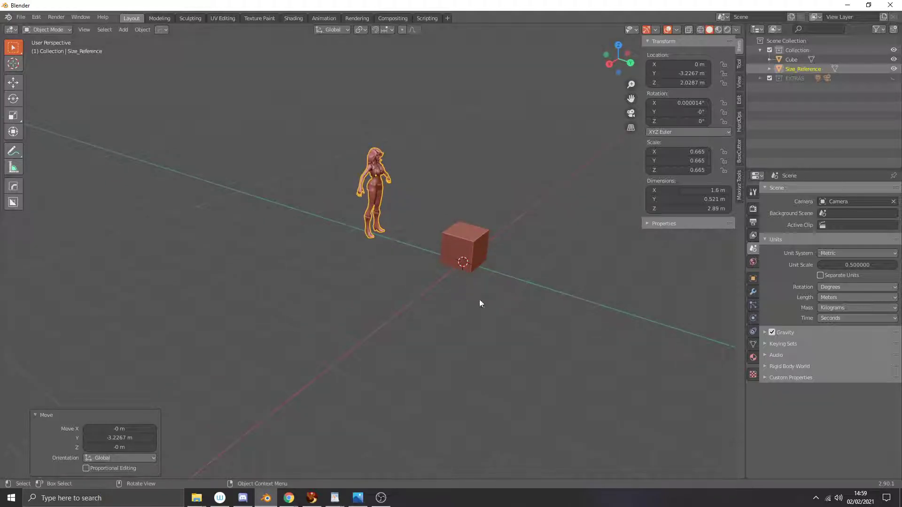
{"action": "key", "text": "g"}
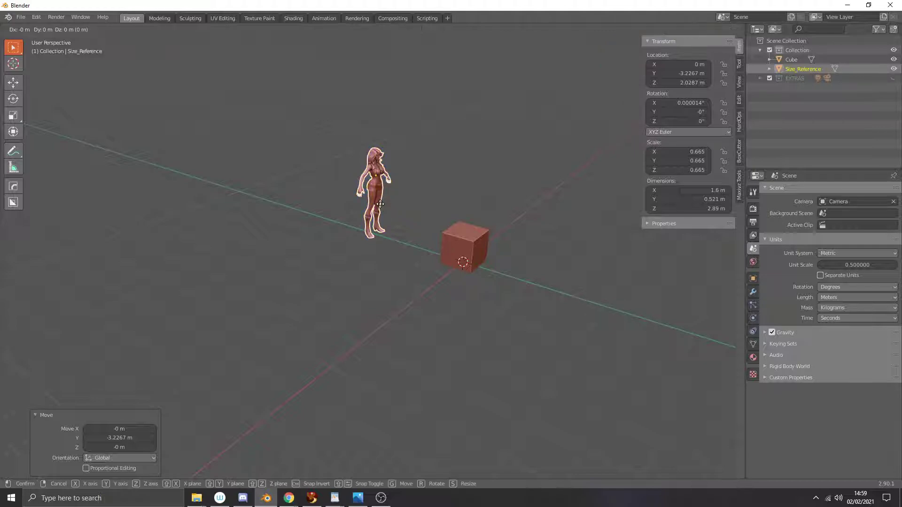
{"action": "key", "text": "y"}
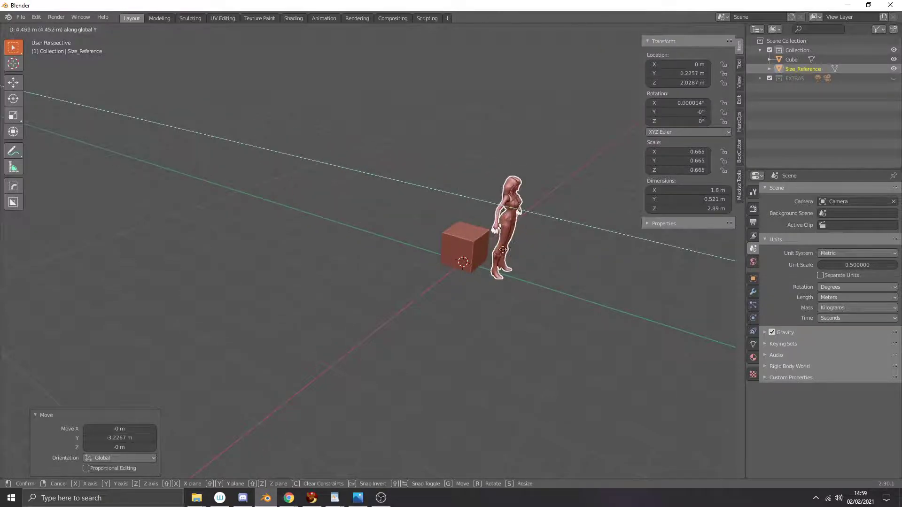
{"action": "left_click", "coordinate": [431, 252]}
{"action": "middle_click_drag", "start_coordinate": [430, 252], "coordinate": [414, 254]}
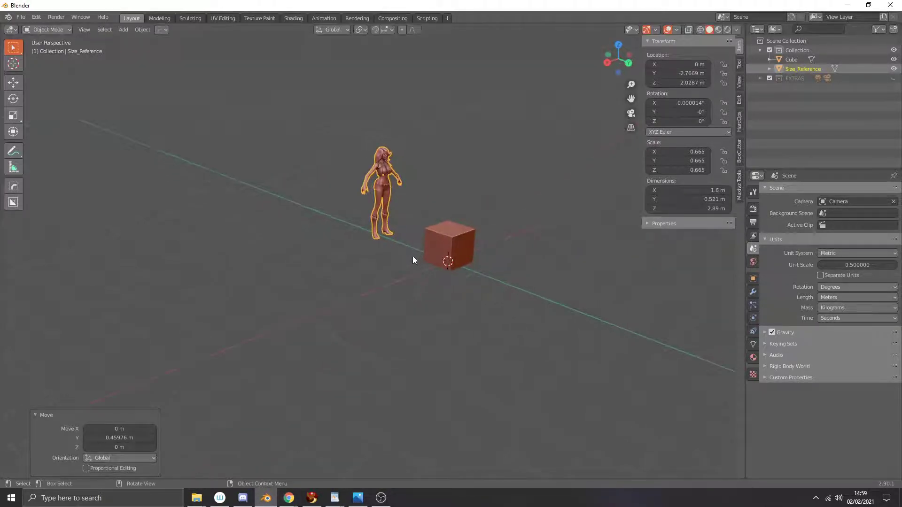
{"action": "left_click", "coordinate": [408, 258]}
{"action": "middle_click_drag", "start_coordinate": [549, 206], "coordinate": [545, 207]}
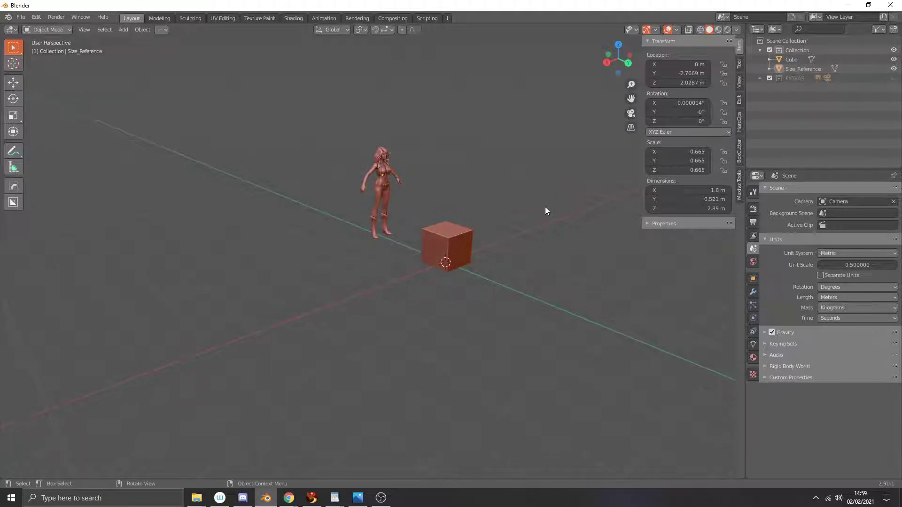
Hide the transform sidebar, compare the viewport shading colour modes with the red MatCap and set the mode to Single.
{"action": "key", "text": "n"}
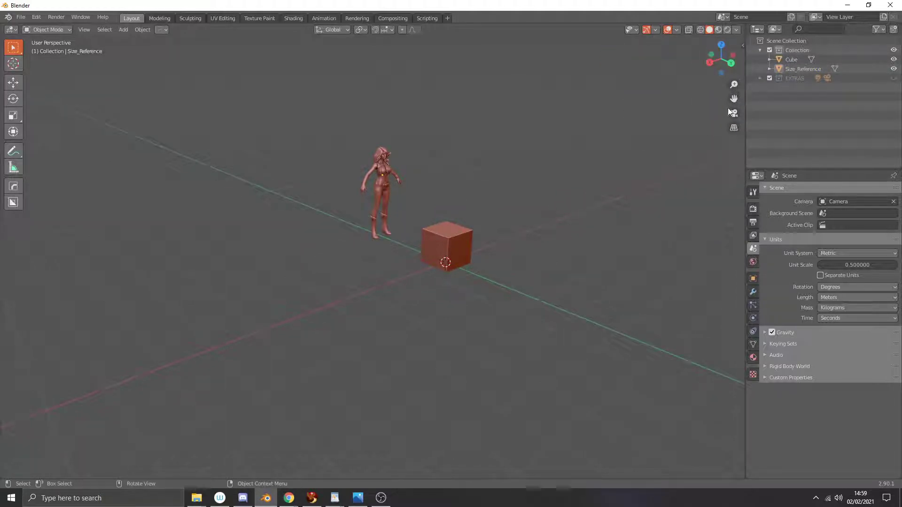
{"action": "left_click", "coordinate": [737, 30]}
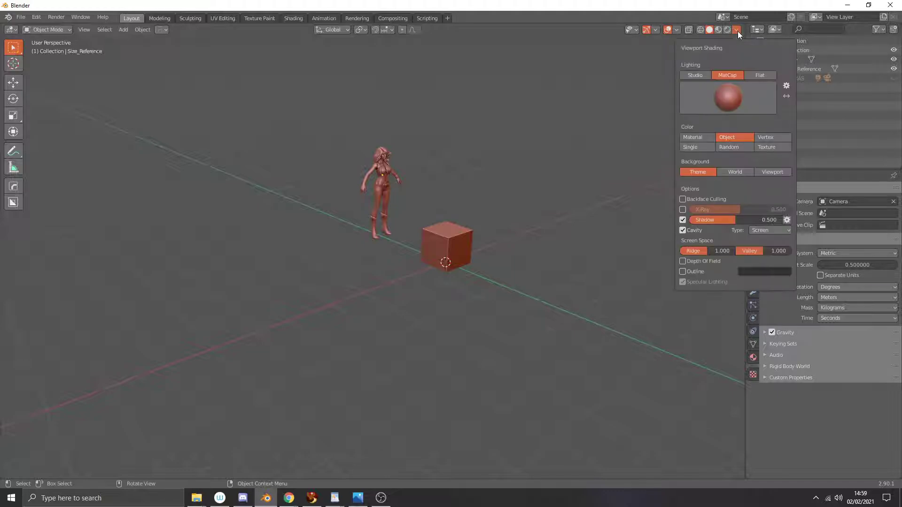
{"action": "left_click", "coordinate": [727, 91]}
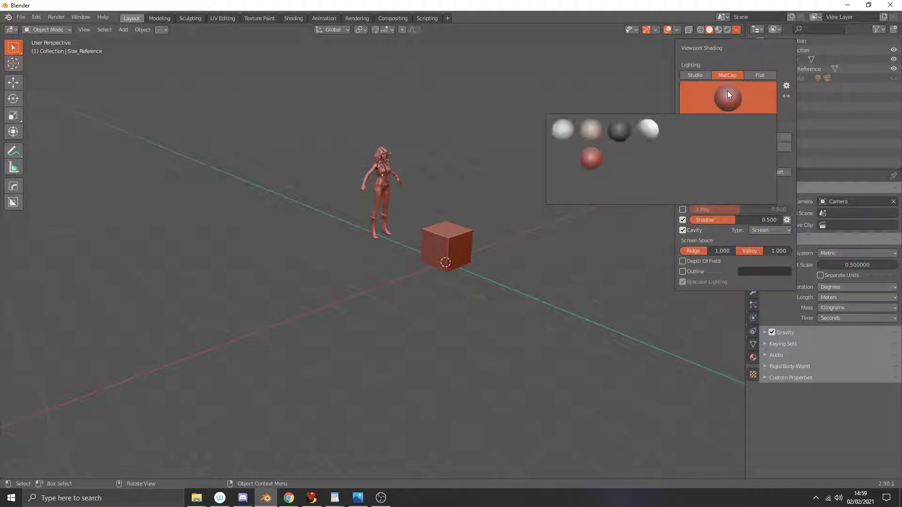
{"action": "left_click", "coordinate": [727, 91]}
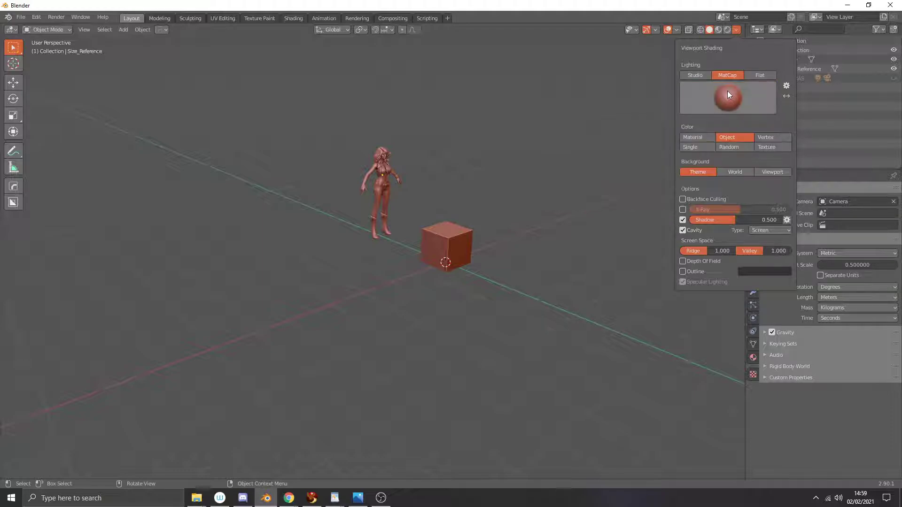
{"action": "left_click", "coordinate": [723, 145]}
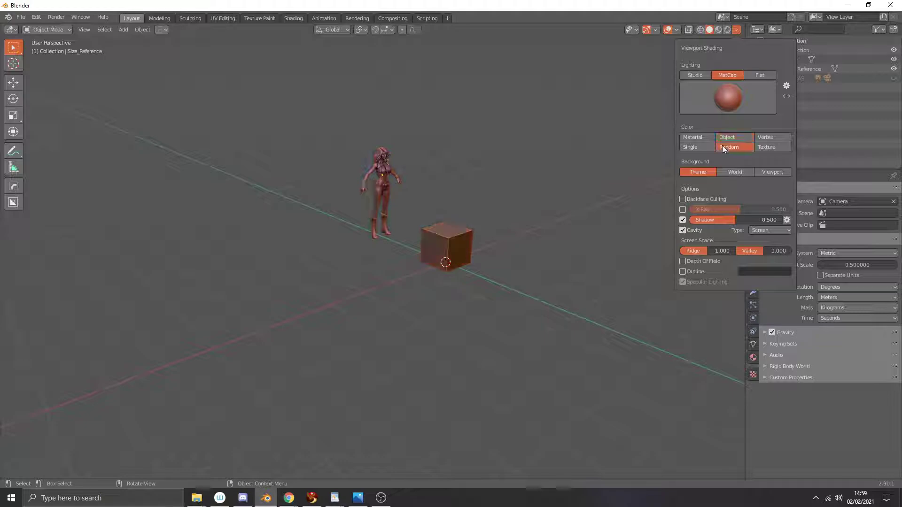
{"action": "left_click", "coordinate": [725, 134]}
{"action": "left_click", "coordinate": [701, 136]}
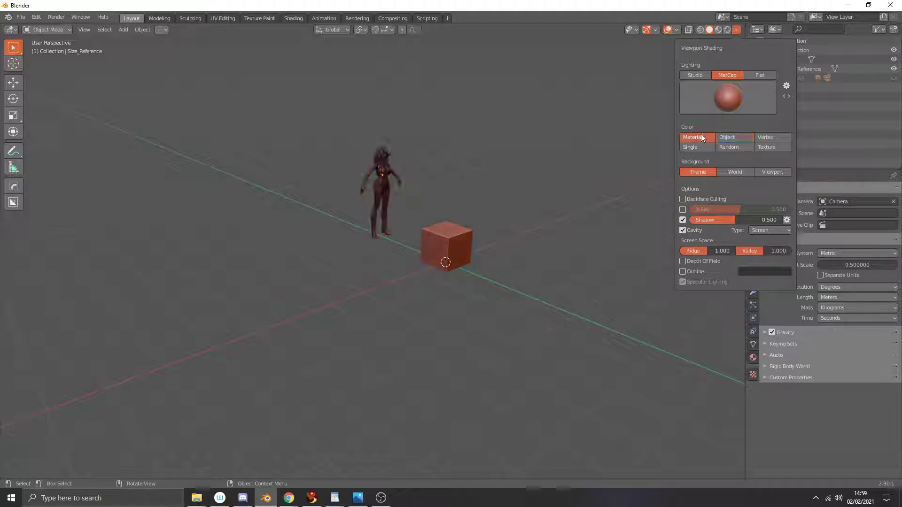
{"action": "left_click", "coordinate": [737, 137]}
{"action": "left_click", "coordinate": [711, 146]}
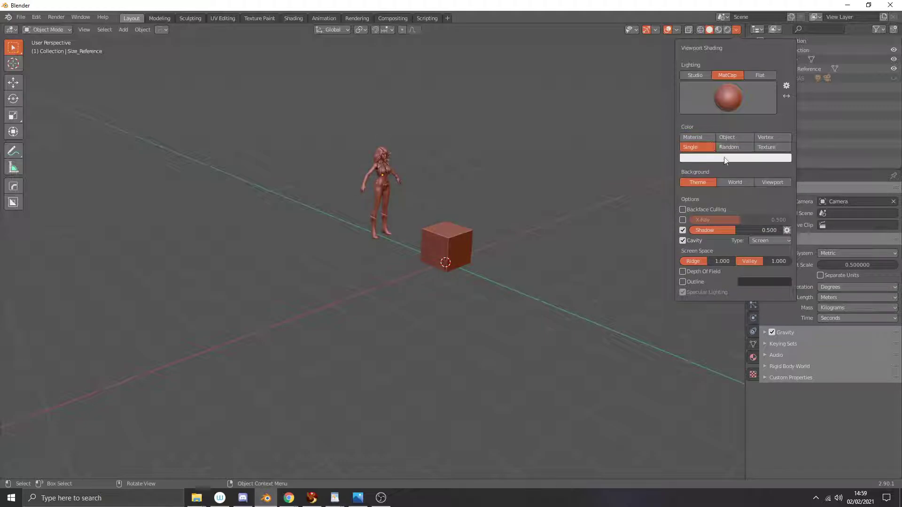
Try a darker tint, then a pale pink one, and set the single viewport colour to a pale cream yellow.
{"action": "left_click", "coordinate": [726, 158]}
{"action": "left_click", "coordinate": [760, 70]}
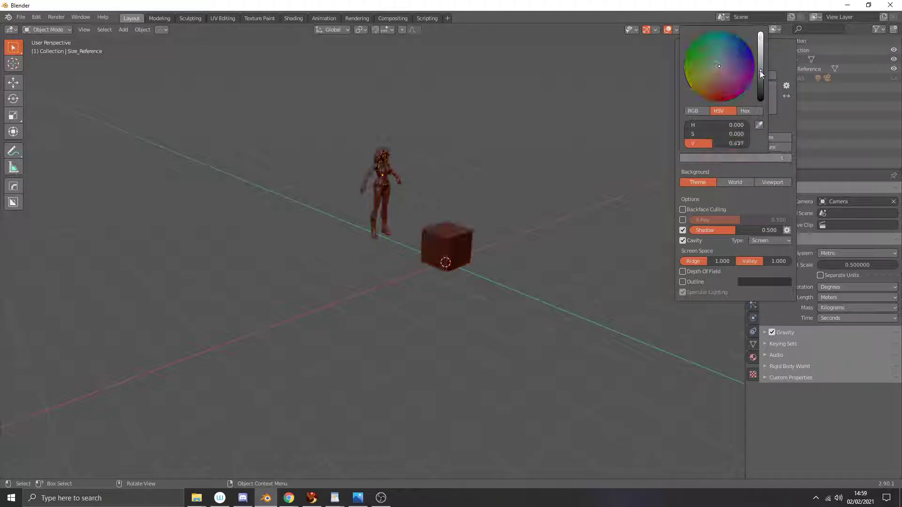
{"action": "left_click", "coordinate": [738, 48]}
{"action": "mouse_move", "coordinate": [738, 50]}
{"action": "left_mouse_down"}
{"action": "mouse_move", "coordinate": [732, 71]}
{"action": "mouse_move", "coordinate": [718, 74]}
{"action": "mouse_move", "coordinate": [760, 52]}
{"action": "mouse_move", "coordinate": [761, 34]}
{"action": "left_mouse_up"}
{"action": "left_click", "coordinate": [761, 61]}
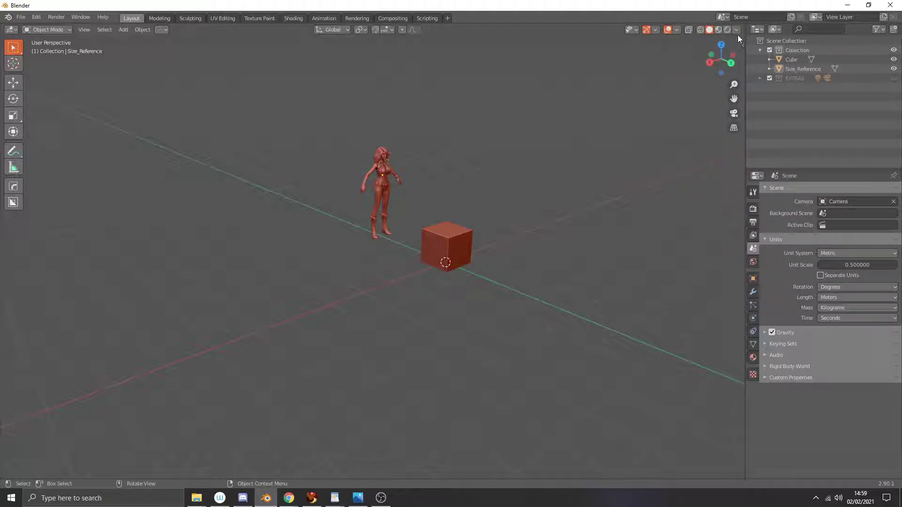
{"action": "left_click", "coordinate": [737, 30]}
{"action": "scroll", "coordinate": [458, 240], "scroll_direction": "up", "scroll_amount": 4}
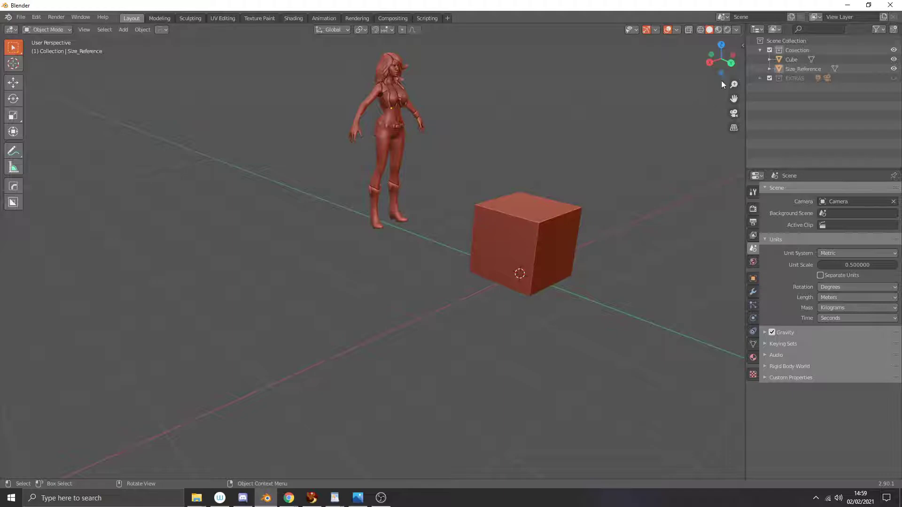
{"action": "left_click", "coordinate": [737, 31]}
{"action": "left_click", "coordinate": [720, 158]}
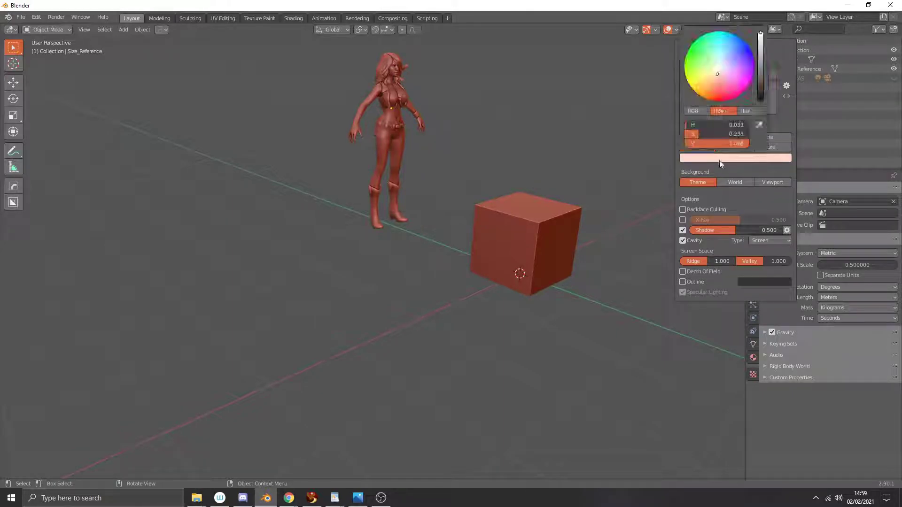
{"action": "left_click_drag", "start_coordinate": [717, 81], "coordinate": [716, 69]}
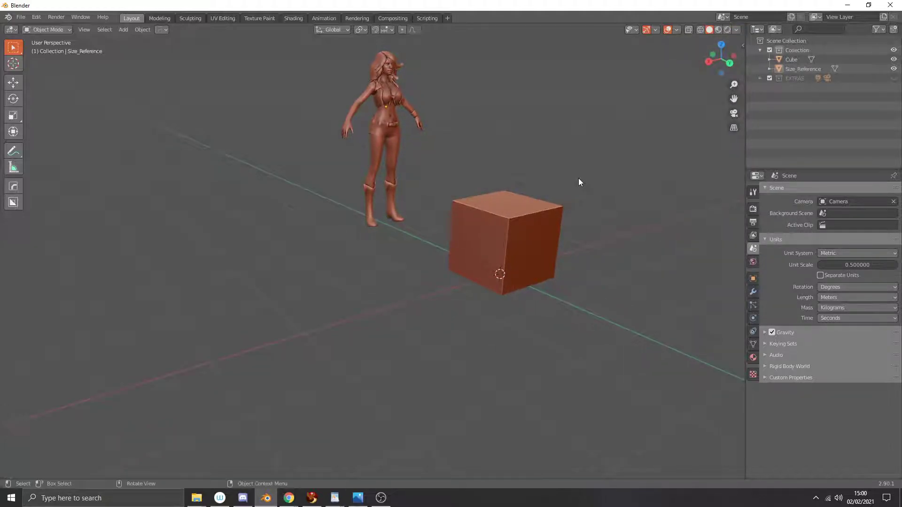
{"action": "middle_click_drag", "start_coordinate": [579, 179], "coordinate": [619, 218], "text": "shift"}
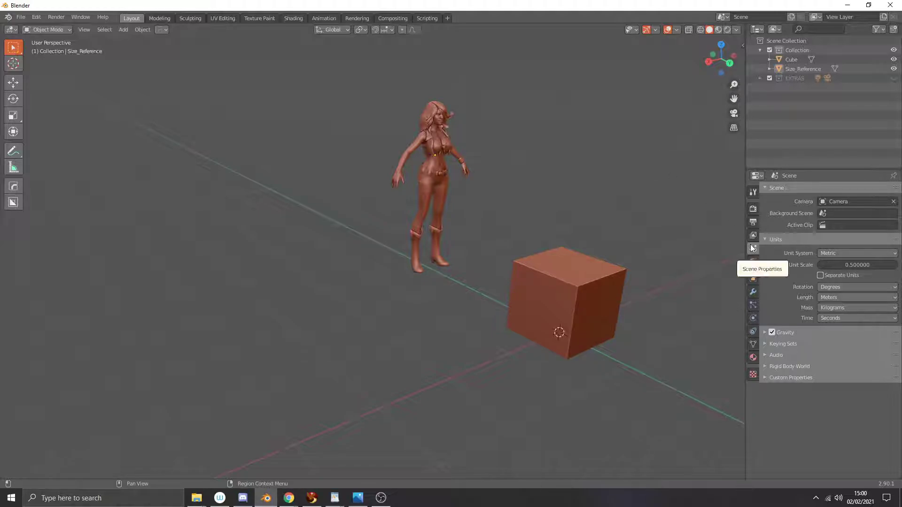
{"action": "double_click", "coordinate": [848, 265]}
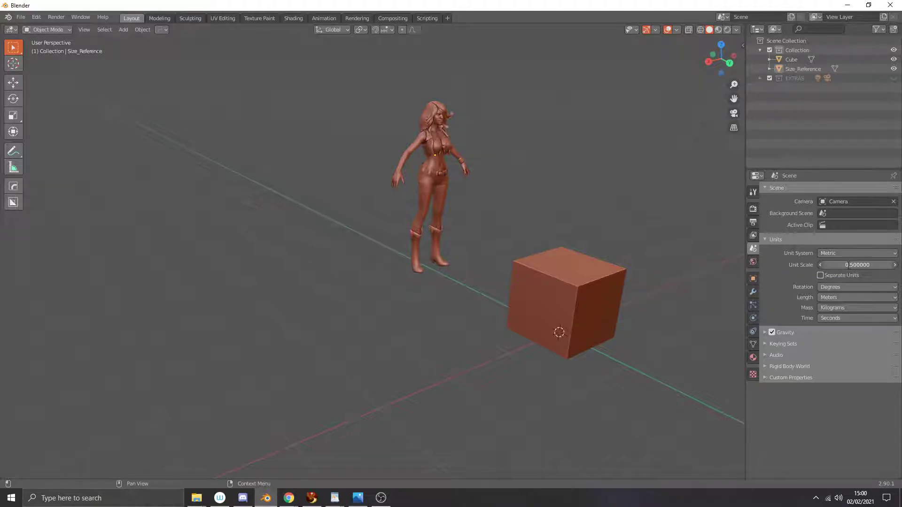
{"action": "key", "text": "Return"}
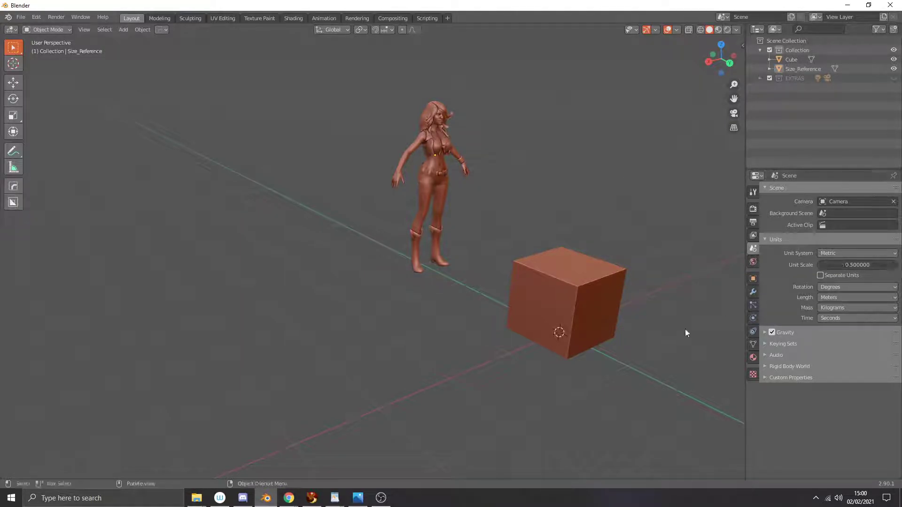
{"action": "middle_click_drag", "start_coordinate": [571, 324], "coordinate": [561, 319]}
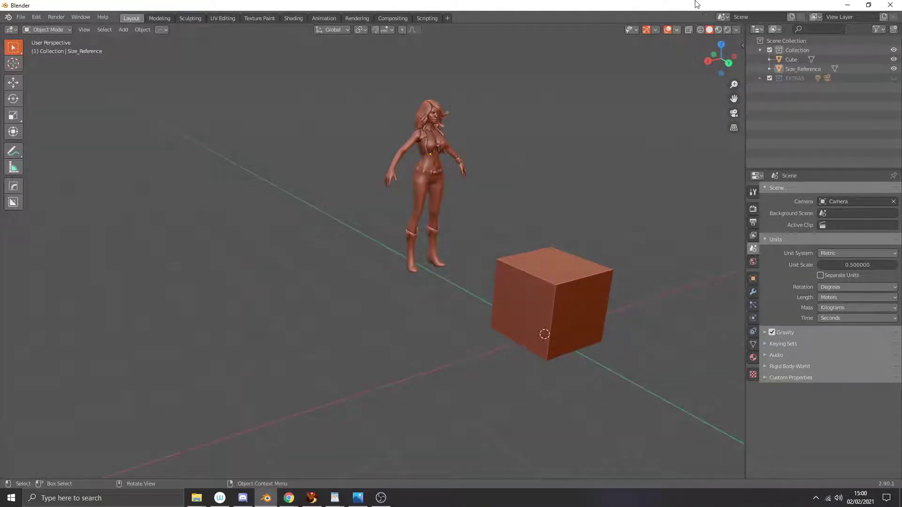
Set the viewport shading's shadow intensity to about 0.43.
{"action": "left_click", "coordinate": [736, 29]}
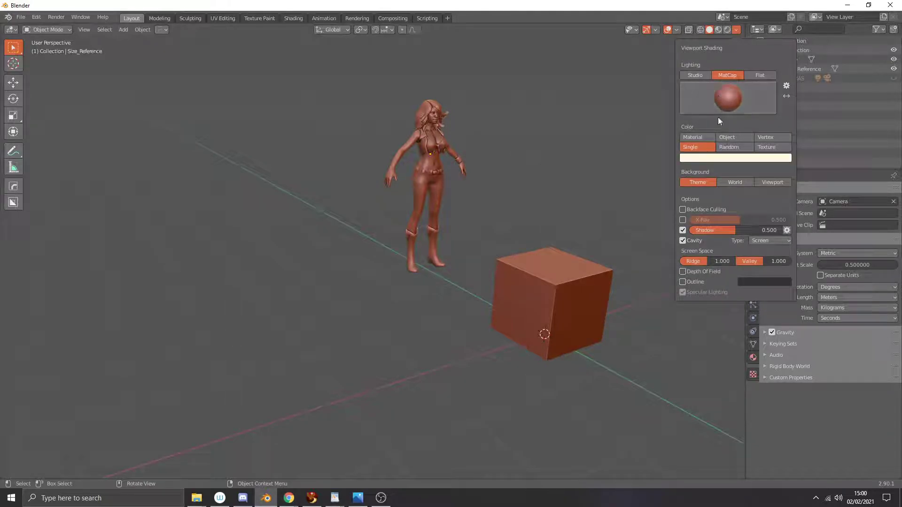
{"action": "left_click_drag", "start_coordinate": [699, 233], "coordinate": [747, 230]}
{"action": "left_click", "coordinate": [760, 229]}
{"action": "type", "text": "0.43"}
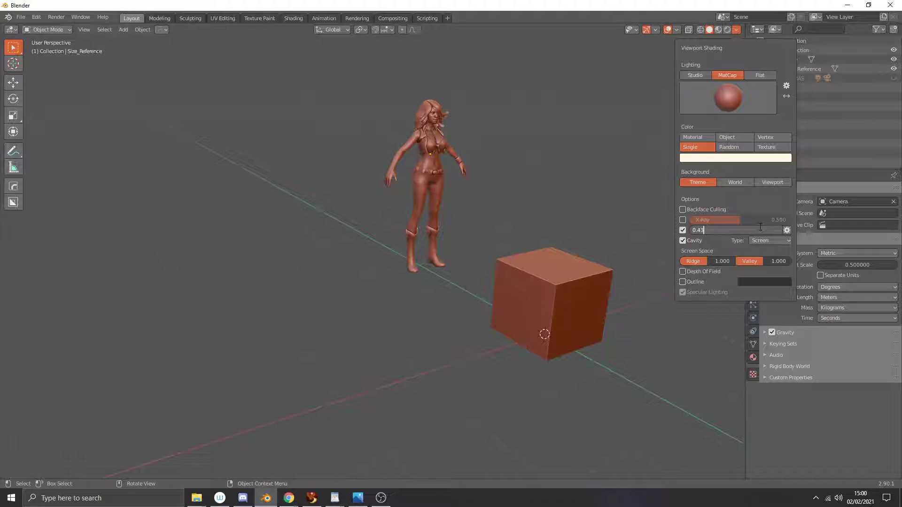
{"action": "type", "text": "2"}
{"action": "key", "text": "Return"}
{"action": "middle_click_drag", "start_coordinate": [579, 246], "coordinate": [576, 247]}
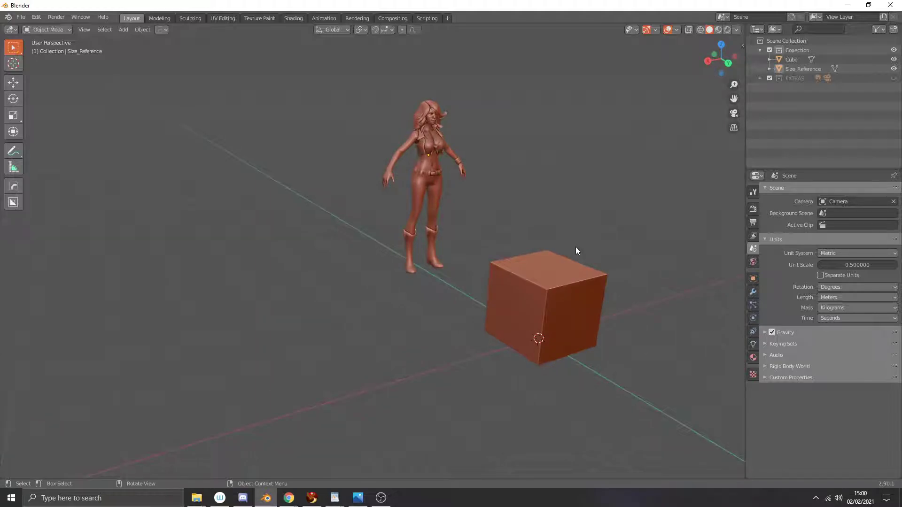
Rename the character figure as Size_Reference and clear the selection.
{"action": "scroll", "coordinate": [576, 247], "scroll_direction": "down", "scroll_amount": 3}
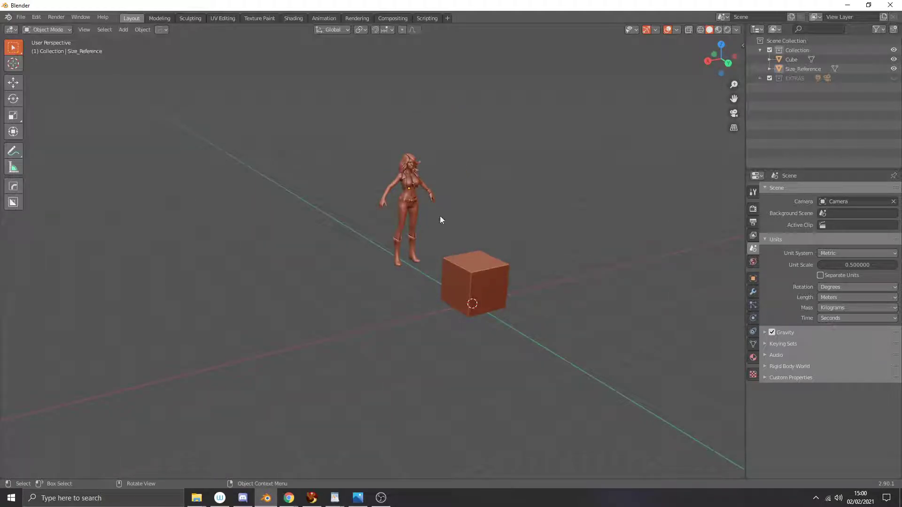
{"action": "left_click", "coordinate": [414, 202]}
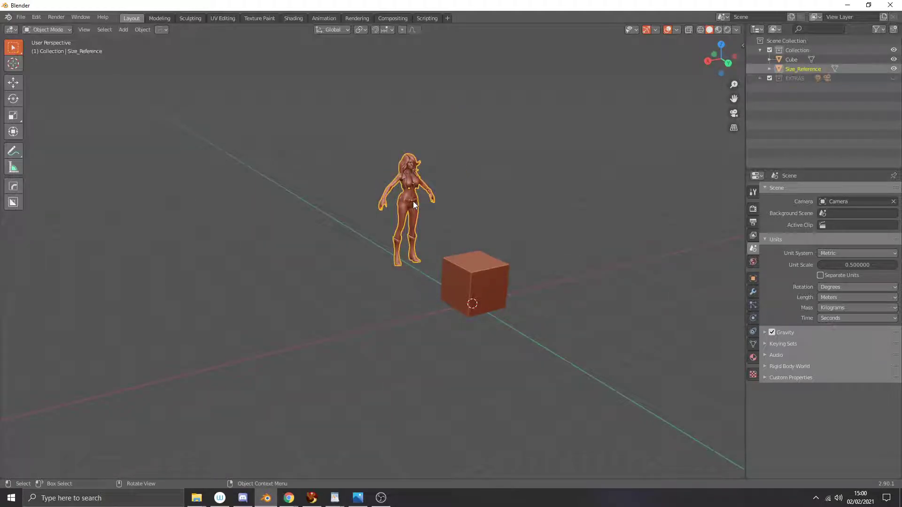
{"action": "key", "text": "F2"}
{"action": "key", "text": "ctrl+a"}
{"action": "type", "text": "Size"}
{"action": "key", "text": "BackSpace"}
{"action": "type", "text": "_Reference"}
{"action": "key", "text": "Return"}
{"action": "left_click", "coordinate": [546, 259]}
{"action": "mouse_move", "coordinate": [544, 257]}
{"action": "middle_mouse_down"}
{"action": "mouse_move", "coordinate": [495, 231]}
{"action": "mouse_move", "coordinate": [553, 258]}
{"action": "mouse_move", "coordinate": [536, 249]}
{"action": "middle_mouse_up"}
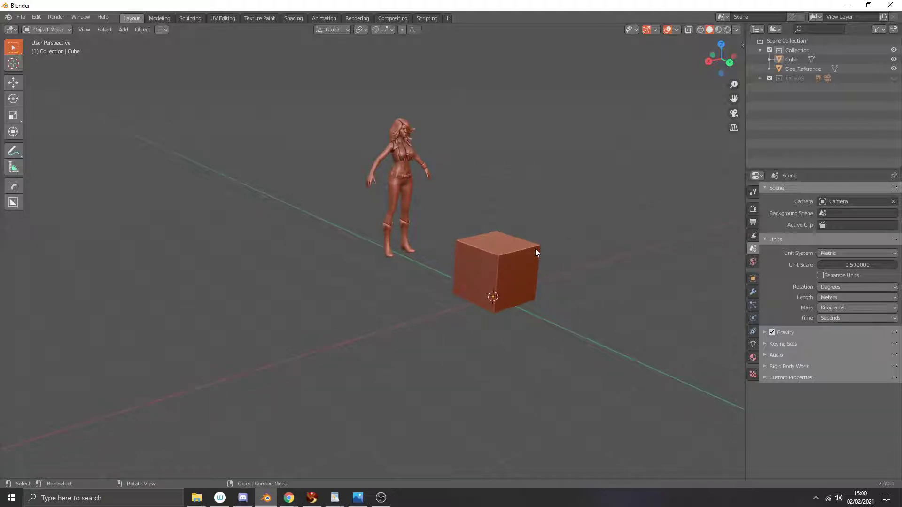
{"action": "scroll", "coordinate": [535, 252], "scroll_direction": "up", "scroll_amount": 2}
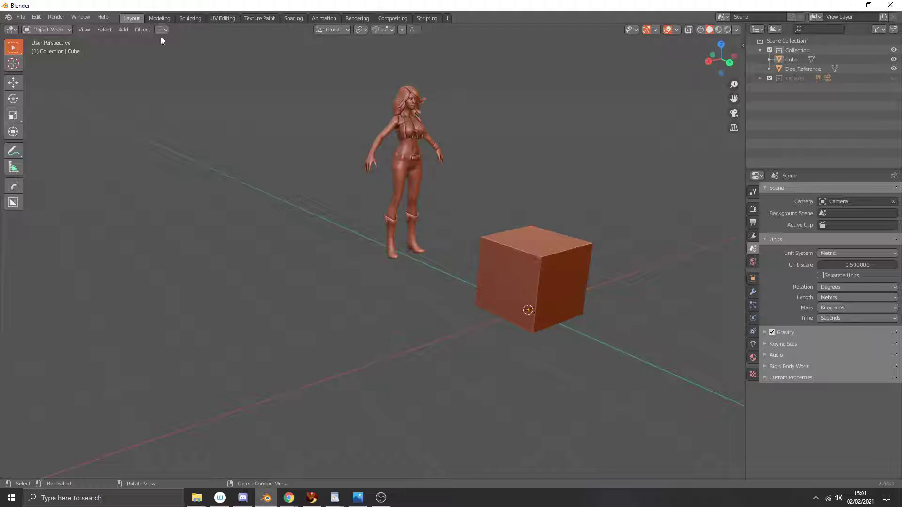
Save the current scene with the cube and size reference as the default startup file.
{"action": "left_click", "coordinate": [23, 17]}
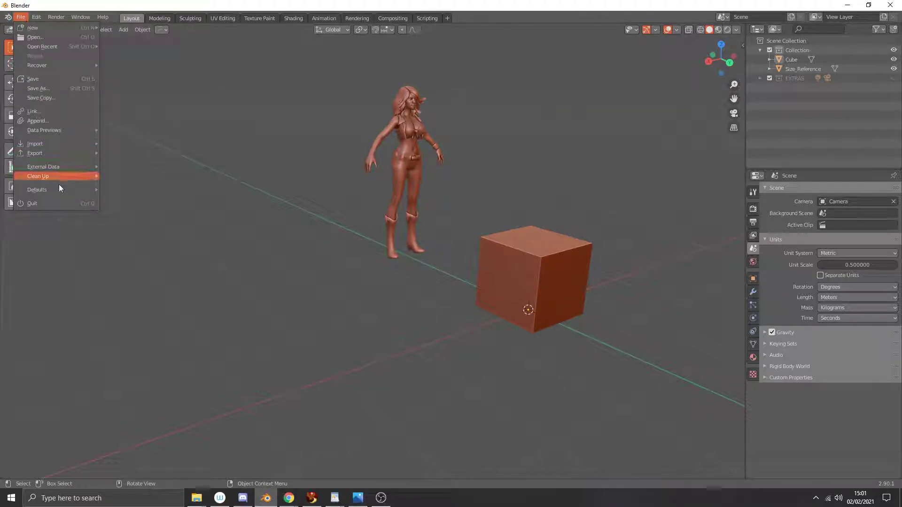
{"action": "mouse_move", "coordinate": [61, 189]}
{"action": "left_click", "coordinate": [127, 191]}
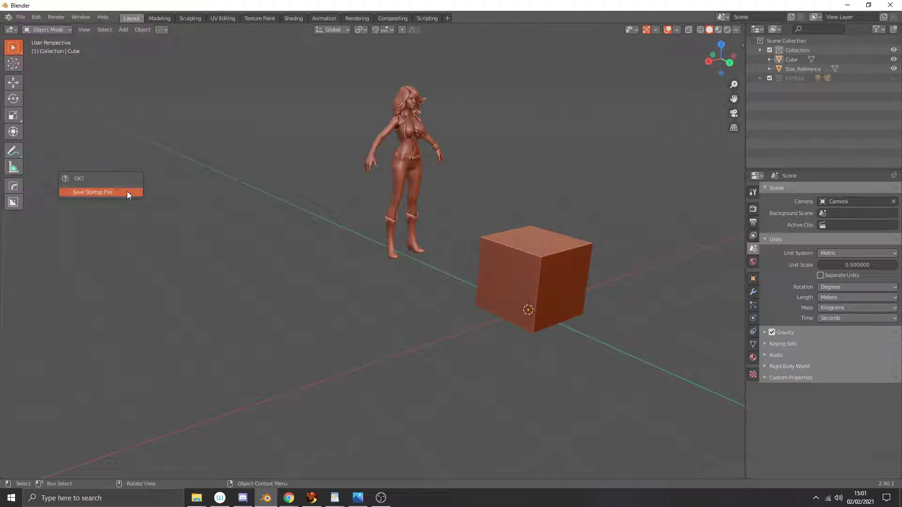
{"action": "left_click", "coordinate": [121, 191]}
{"action": "middle_click_drag", "start_coordinate": [284, 207], "coordinate": [292, 215]}
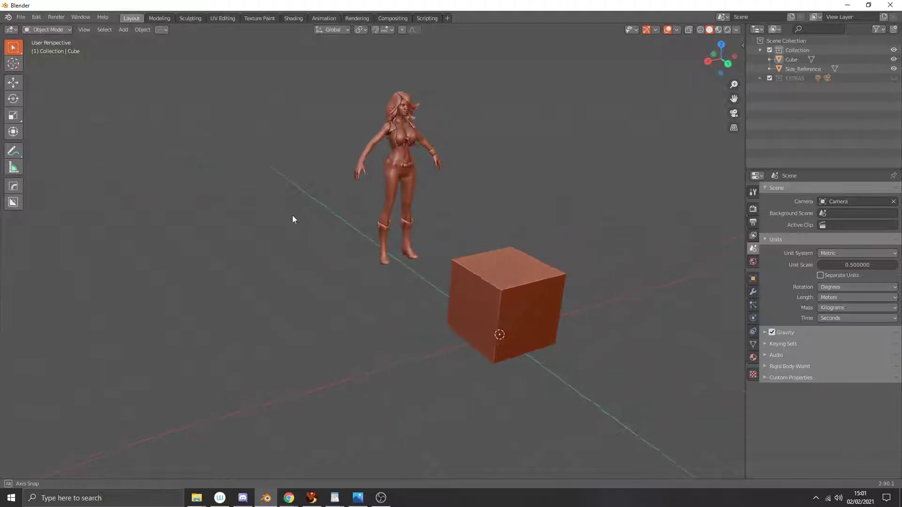
Start a new file from the saved startup scene without saving the untitled file, and check its contents.
{"action": "left_click", "coordinate": [21, 17]}
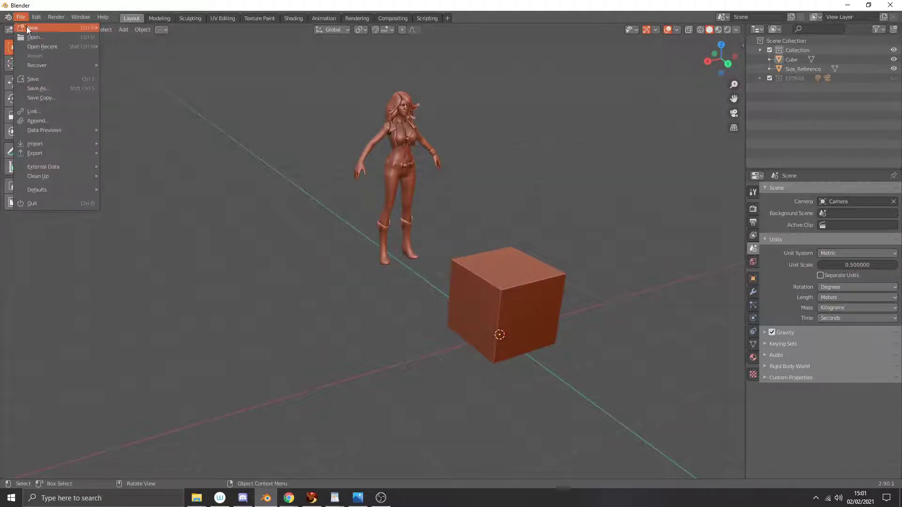
{"action": "mouse_move", "coordinate": [33, 29]}
{"action": "left_click", "coordinate": [125, 29]}
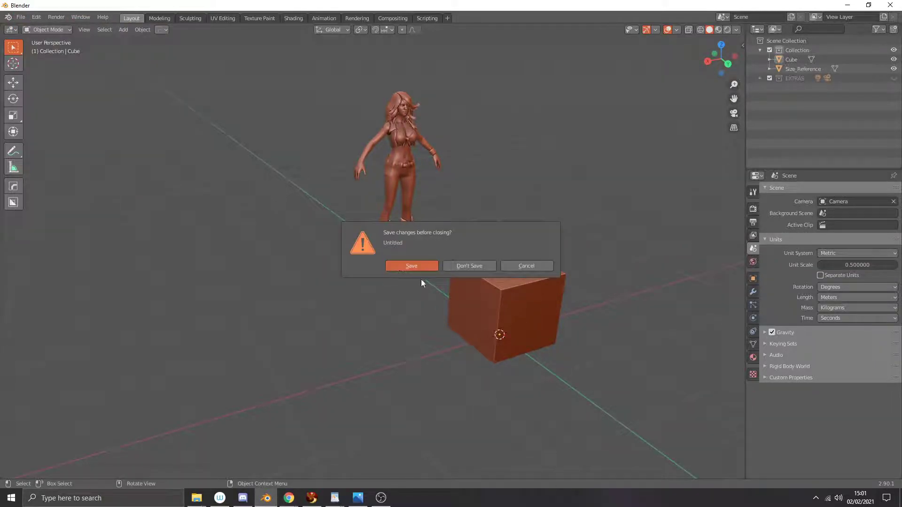
{"action": "left_click", "coordinate": [468, 266]}
{"action": "middle_click_drag", "start_coordinate": [454, 235], "coordinate": [471, 246]}
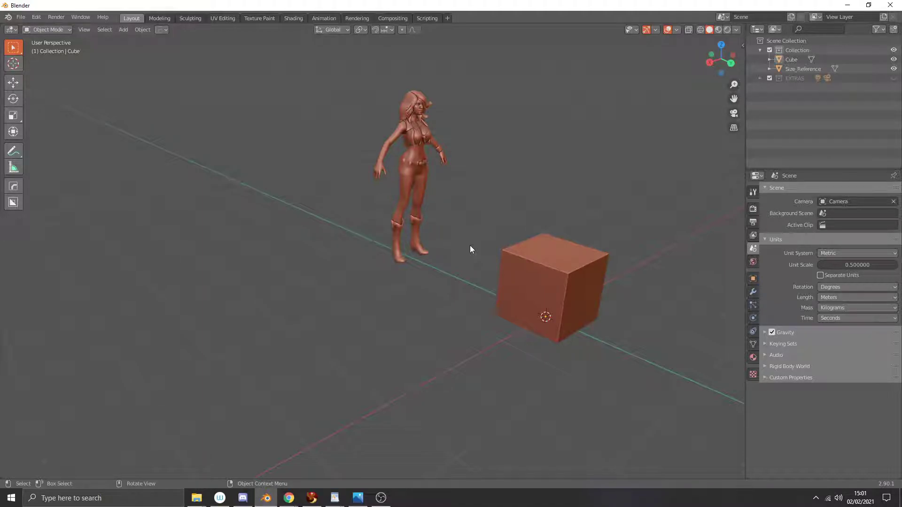
Switch to Photos and examine the Skyrim fire brazier reference screenshot.
{"action": "left_click", "coordinate": [357, 497]}
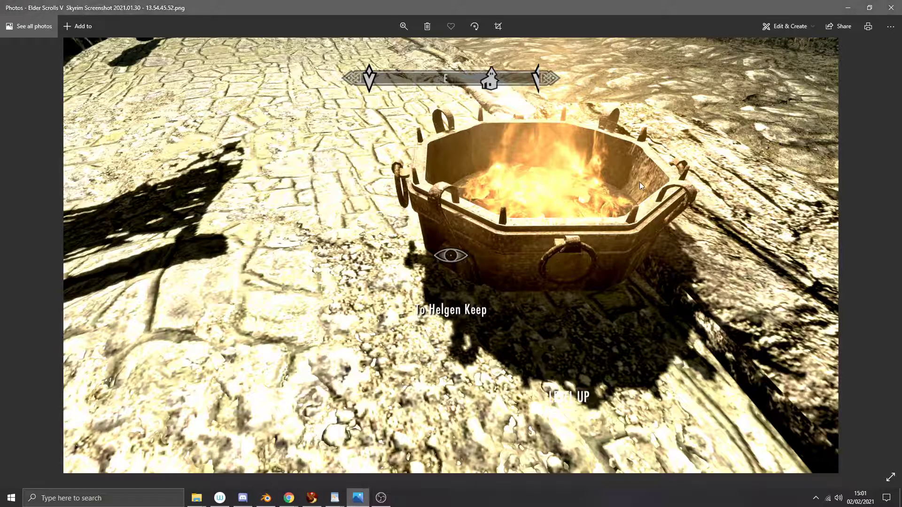